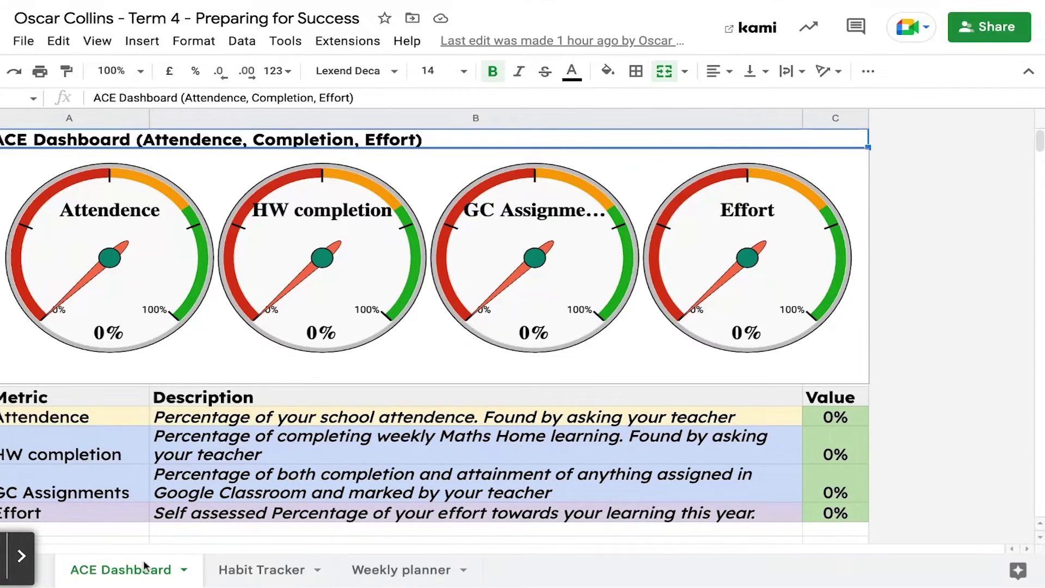
- Look through the Habit Tracker and Weekly planner sheets, then return to the ACE Dashboard
{"action": "left_click", "coordinate": [235, 571]}
{"action": "left_click", "coordinate": [419, 569]}
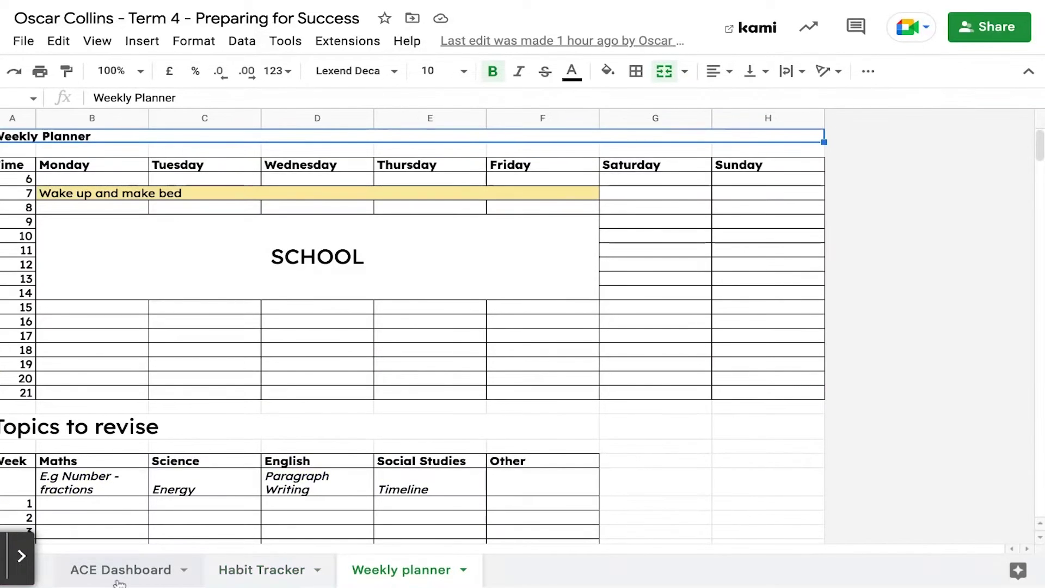
{"action": "left_click", "coordinate": [120, 581]}
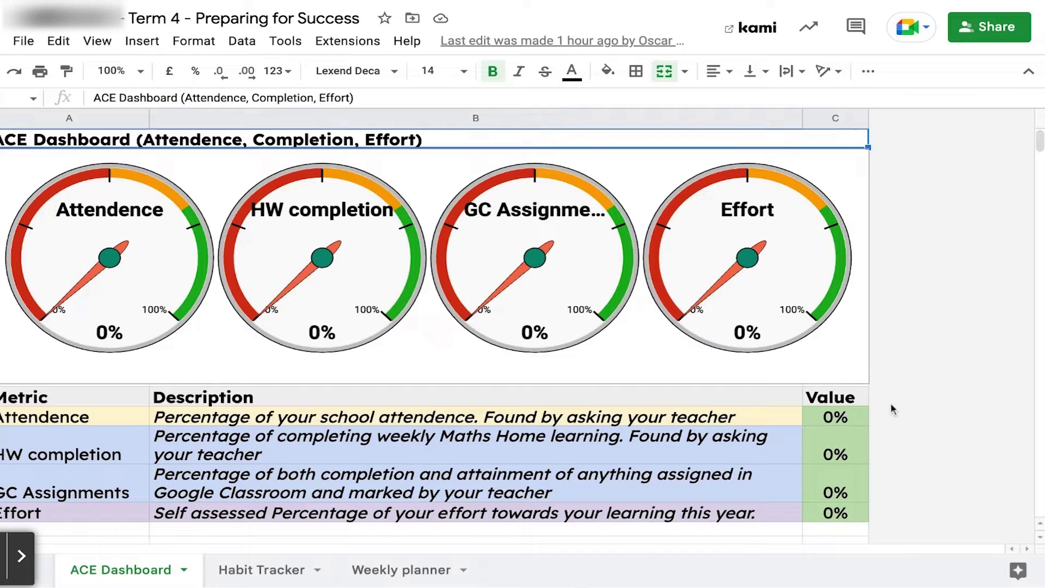
- Enter 75%, 65, 87 and 86 for Attendence, HW completion, GC Assignments and Effort
{"action": "left_click", "coordinate": [836, 420]}
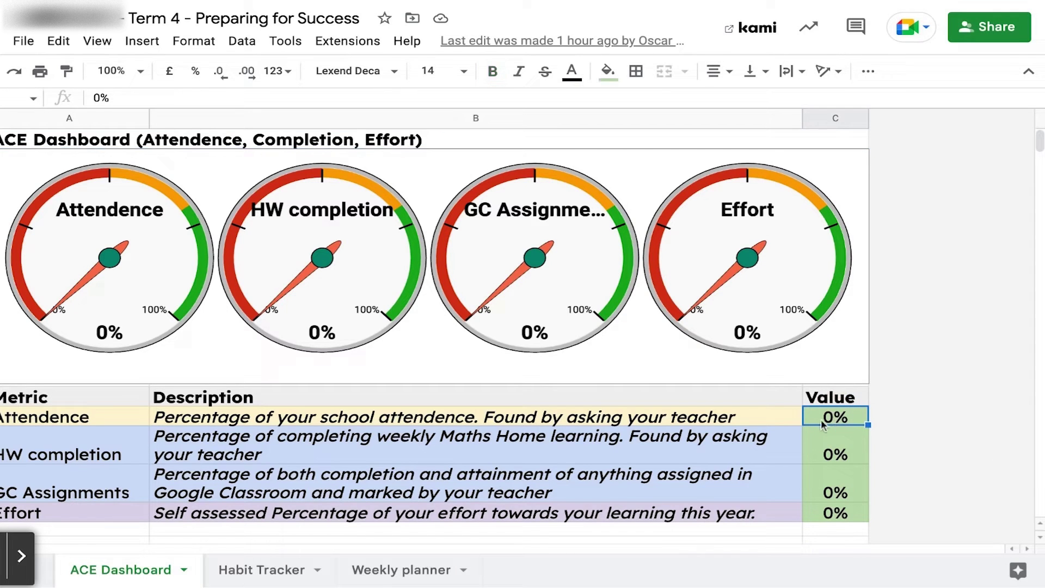
{"action": "type", "text": "75%"}
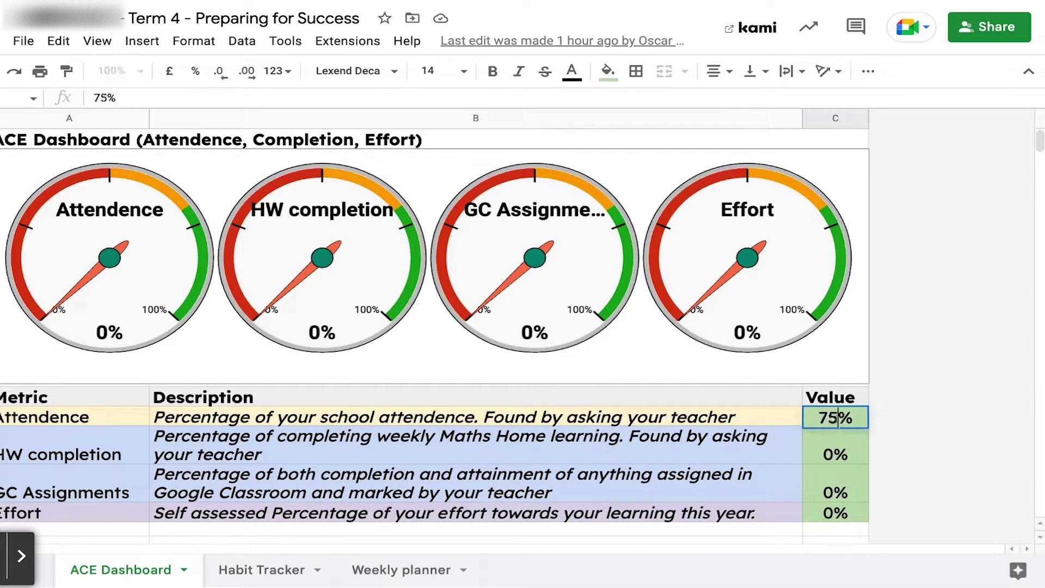
{"action": "key", "text": "Return"}
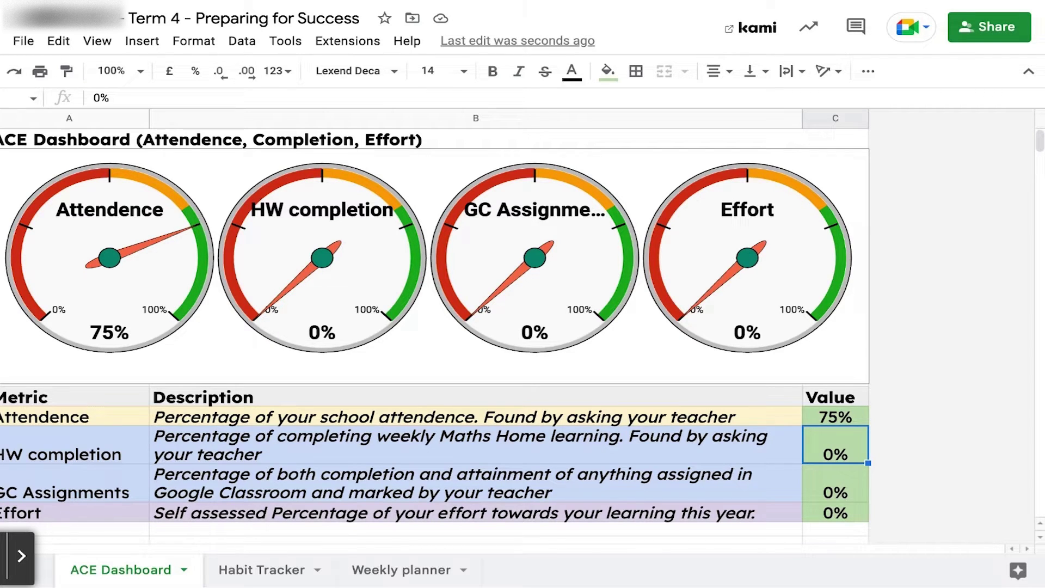
{"action": "type", "text": "65"}
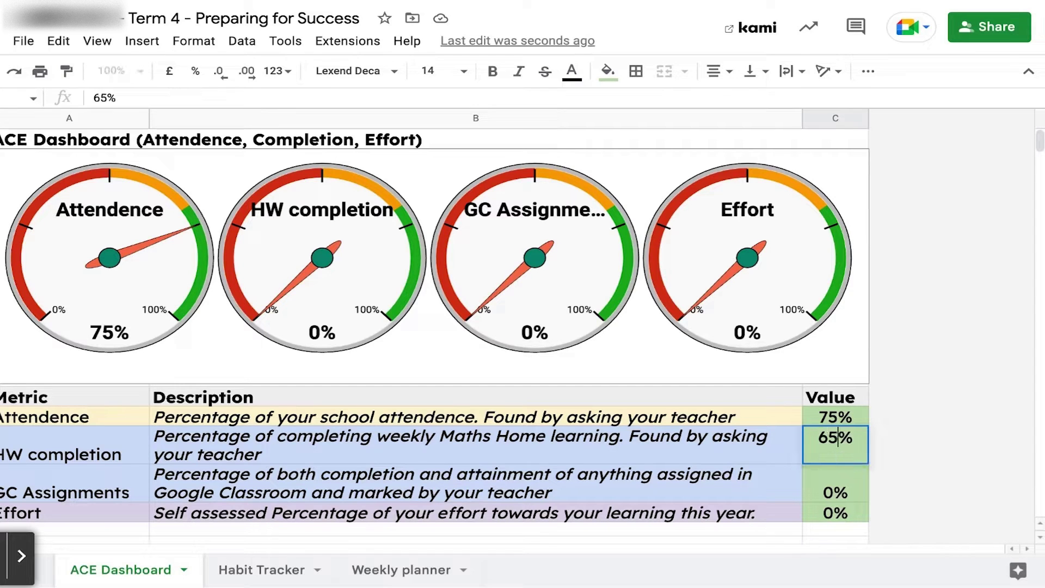
{"action": "key", "text": "Return"}
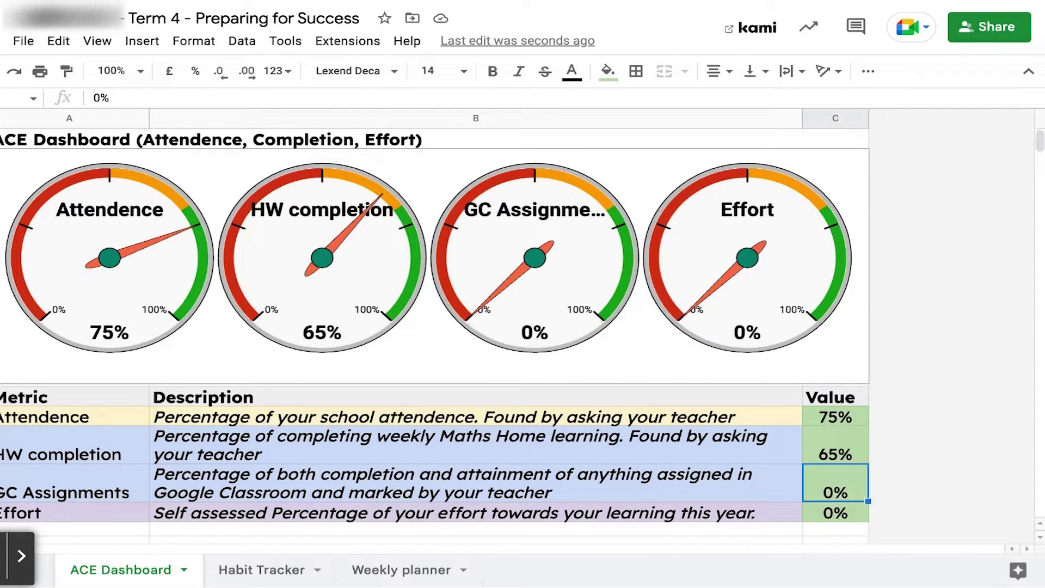
{"action": "type", "text": "87"}
{"action": "key", "text": "Return"}
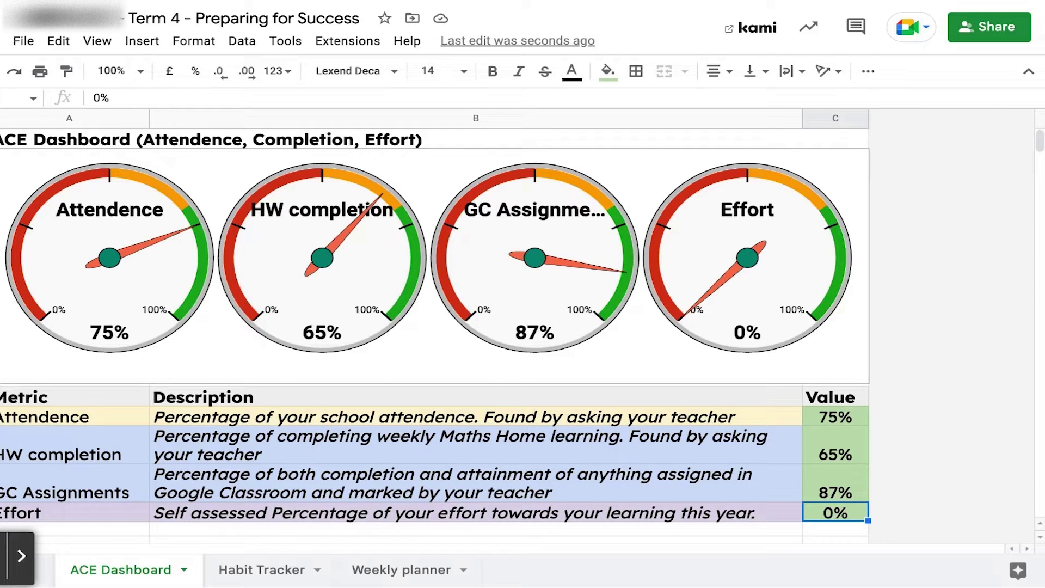
{"action": "type", "text": "86"}
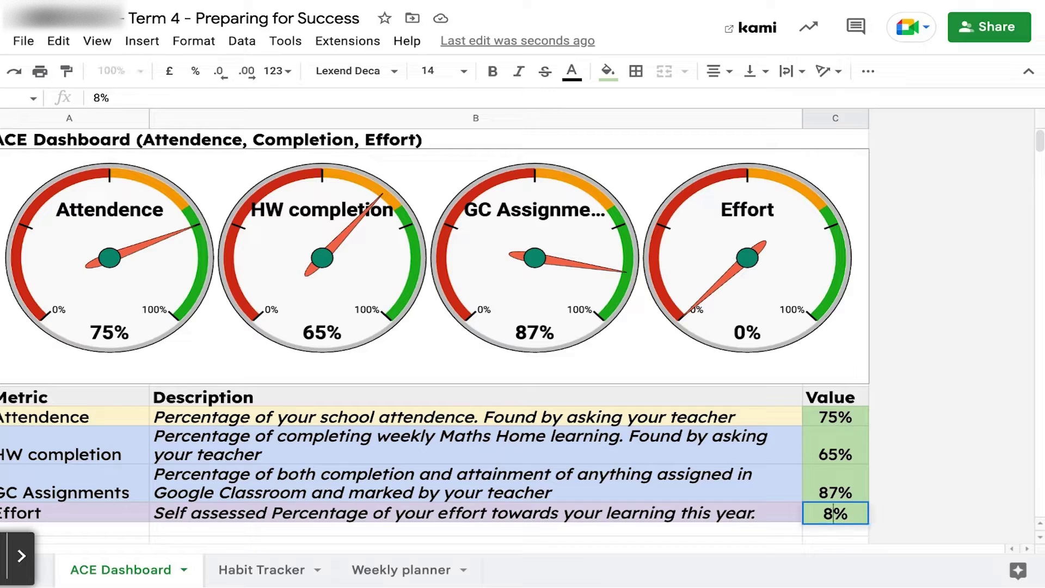
{"action": "key", "text": "Return"}
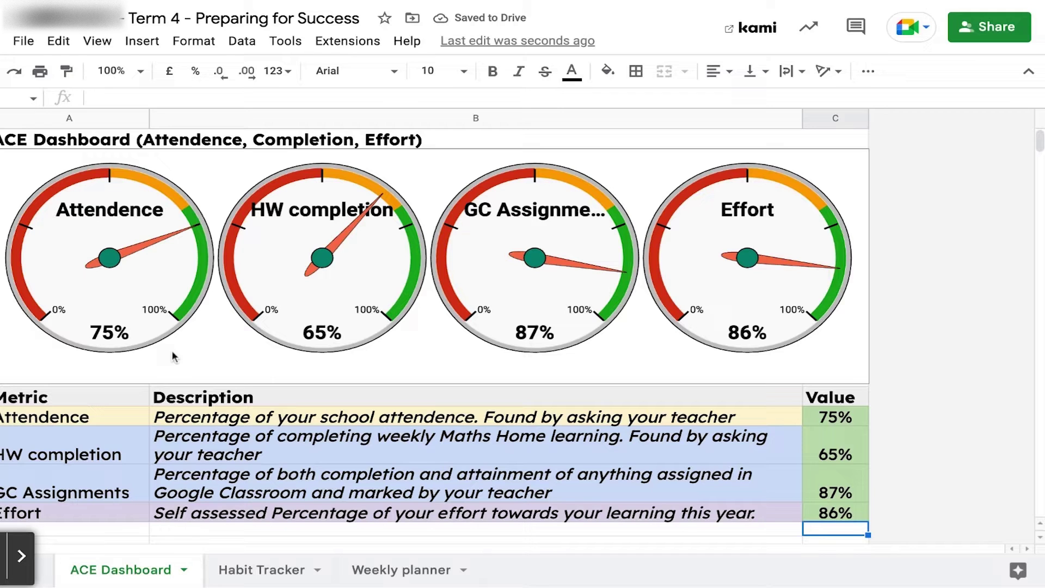
- Under 'Move the needle', set Attendence to 95, Completion to 90 and Effort to 95
{"action": "scroll", "coordinate": [436, 335], "scroll_direction": "down", "scroll_amount": 10}
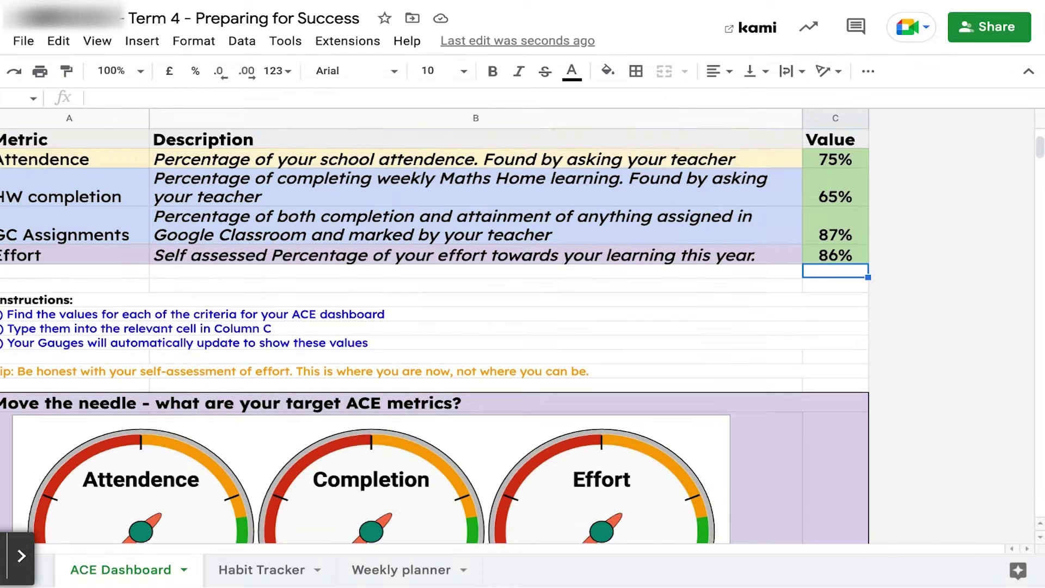
{"action": "scroll", "coordinate": [435, 336], "scroll_direction": "down", "scroll_amount": 1}
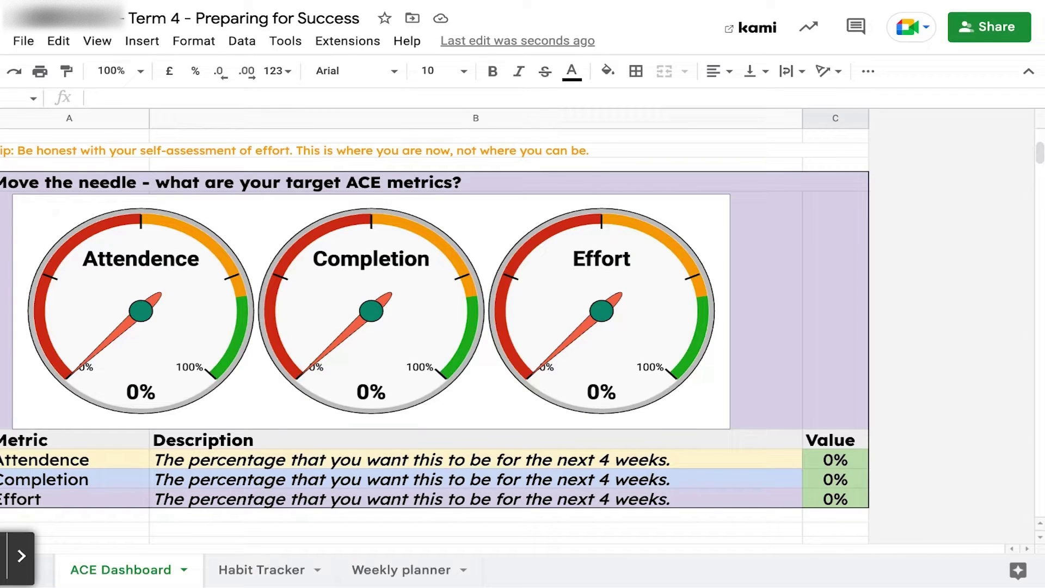
{"action": "scroll", "coordinate": [435, 326], "scroll_direction": "down", "scroll_amount": 1}
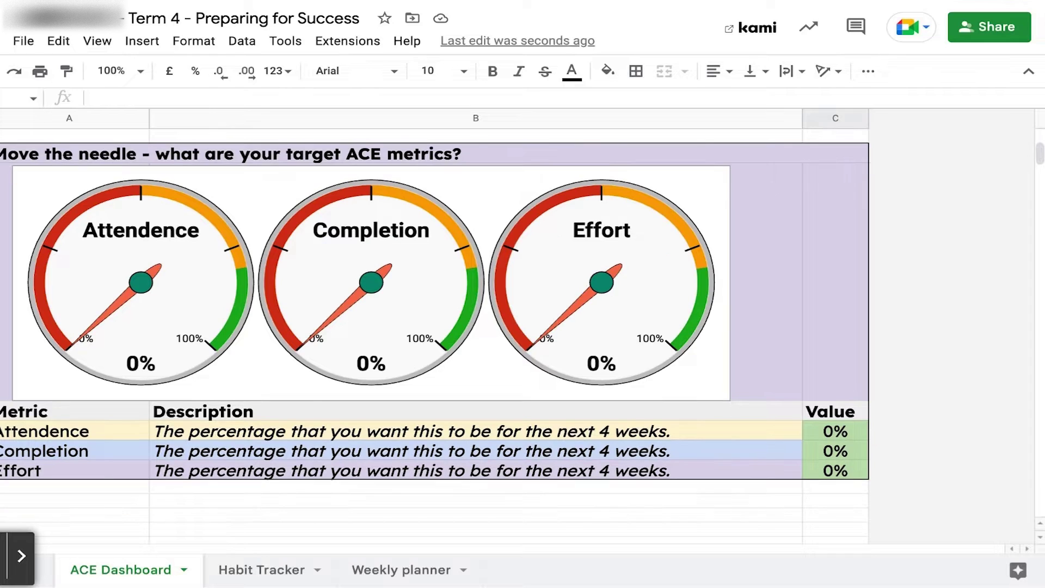
{"action": "left_click", "coordinate": [833, 434]}
{"action": "type", "text": "95"}
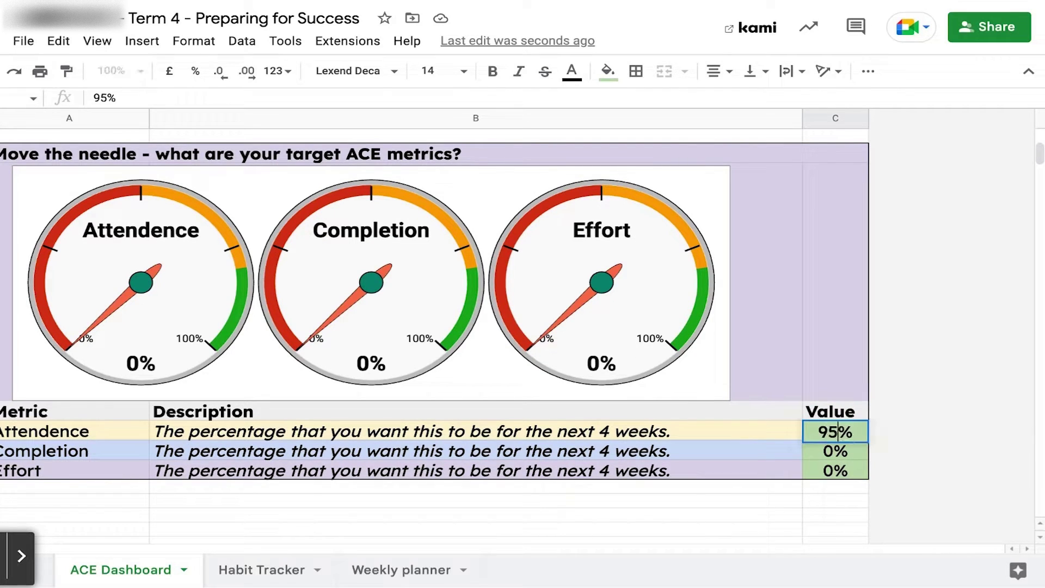
{"action": "key", "text": "Return"}
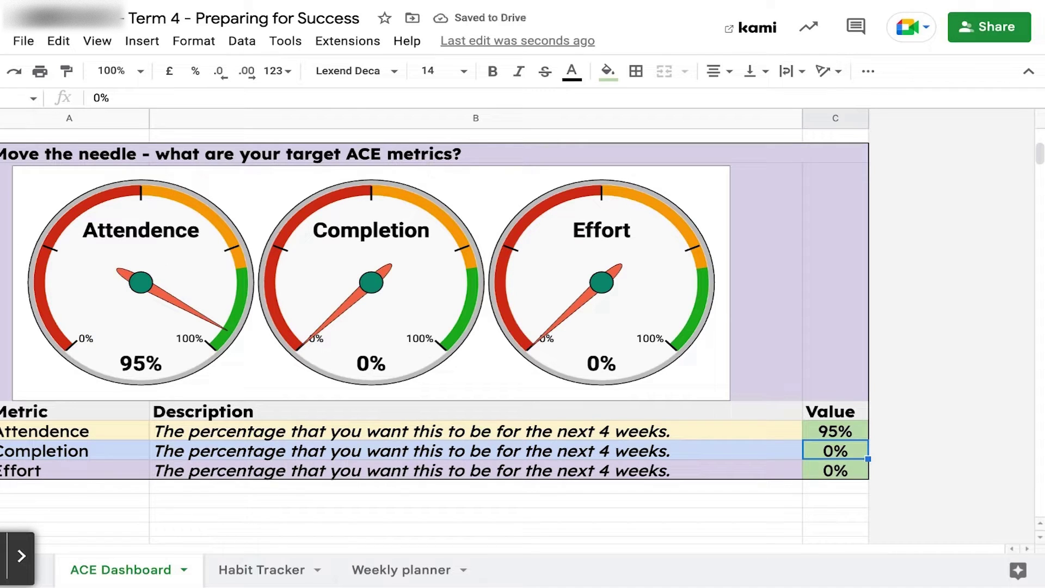
{"action": "type", "text": "90"}
{"action": "key", "text": "Return"}
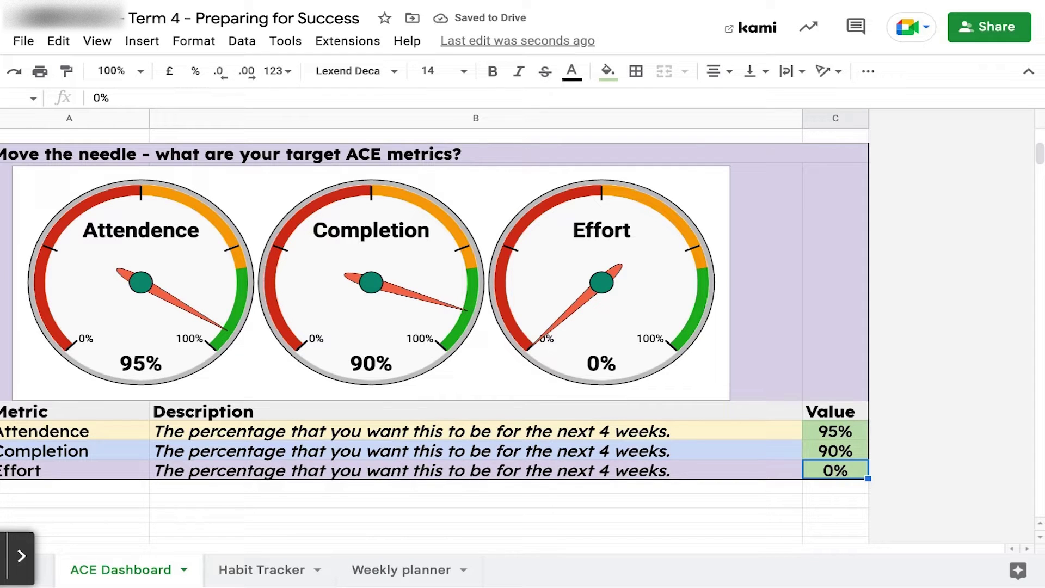
{"action": "type", "text": "965"}
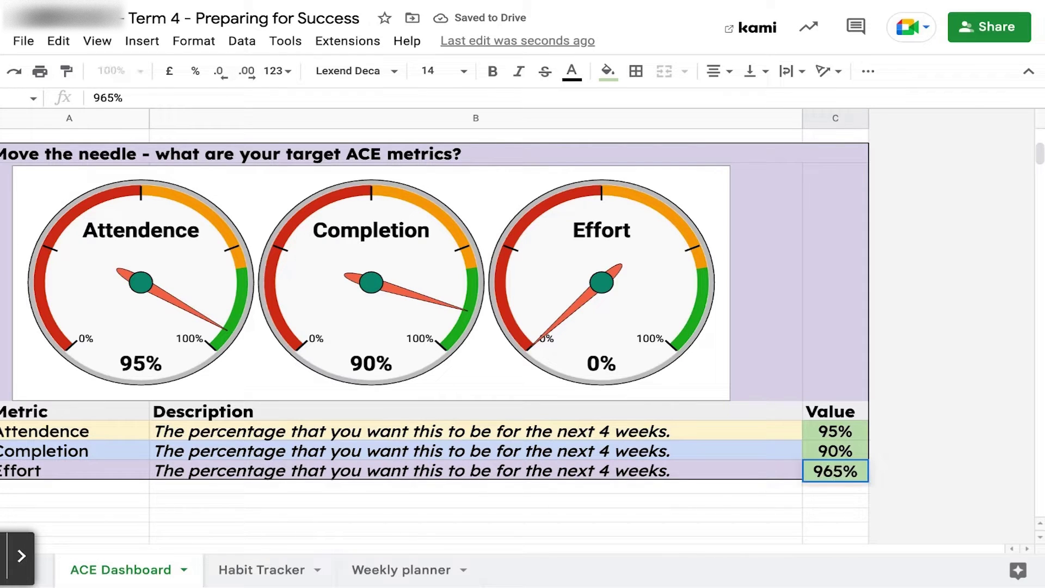
{"action": "key", "text": "BackSpace"}
{"action": "key", "text": "BackSpace"}
{"action": "type", "text": "5"}
{"action": "key", "text": "Return"}
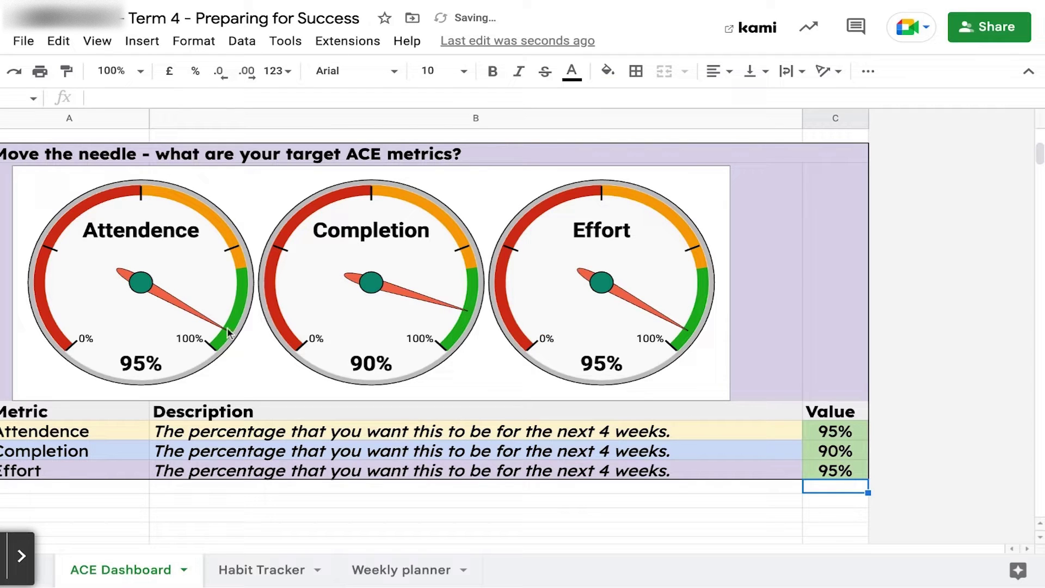
{"action": "left_click", "coordinate": [259, 571]}
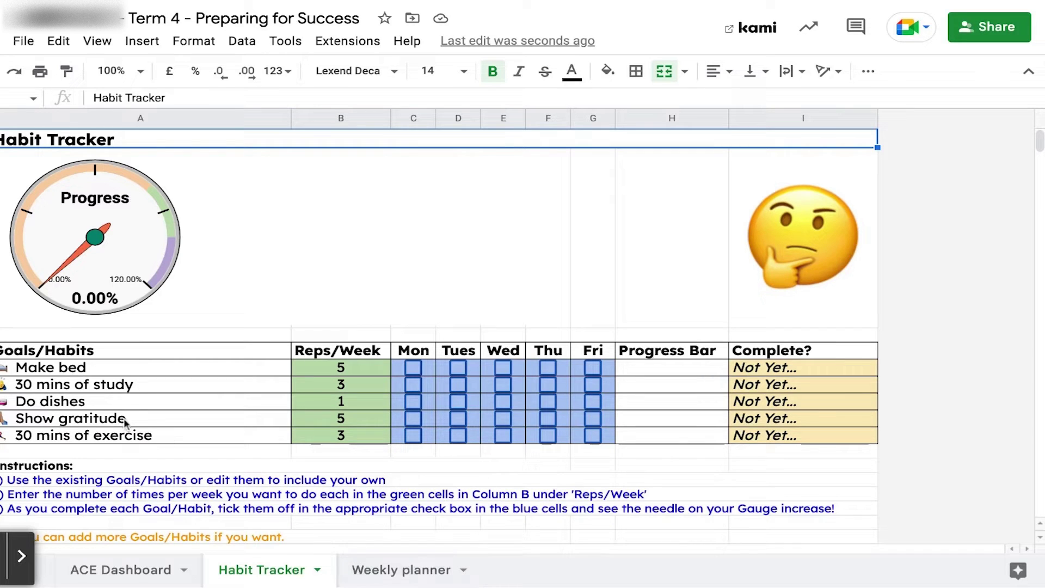
- Select the habit names and the Make bed weekly reps to review them
{"action": "left_click", "coordinate": [57, 372]}
{"action": "left_click_drag", "start_coordinate": [57, 372], "coordinate": [62, 435]}
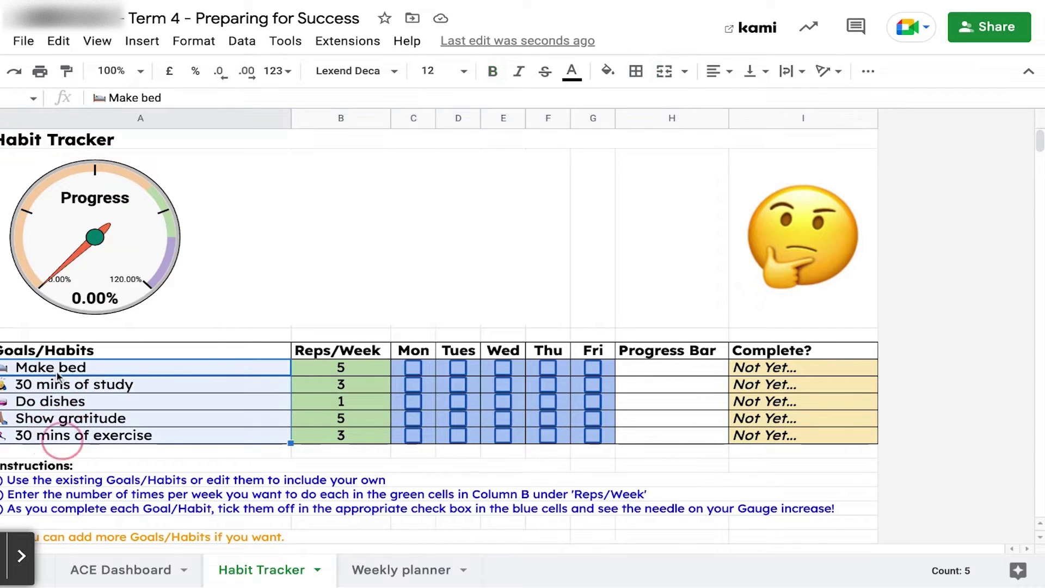
{"action": "left_click", "coordinate": [51, 372]}
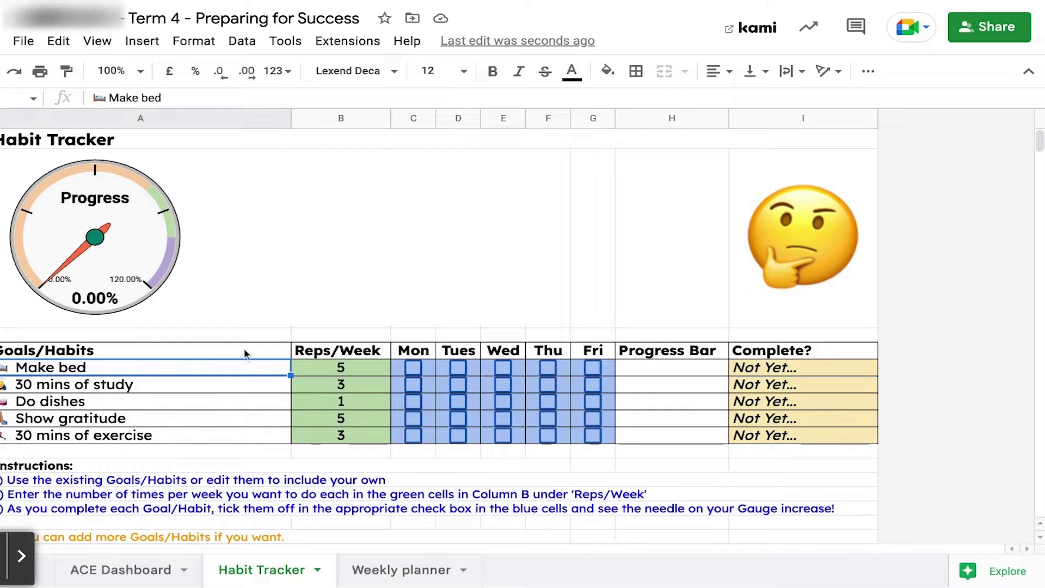
{"action": "left_click", "coordinate": [318, 368]}
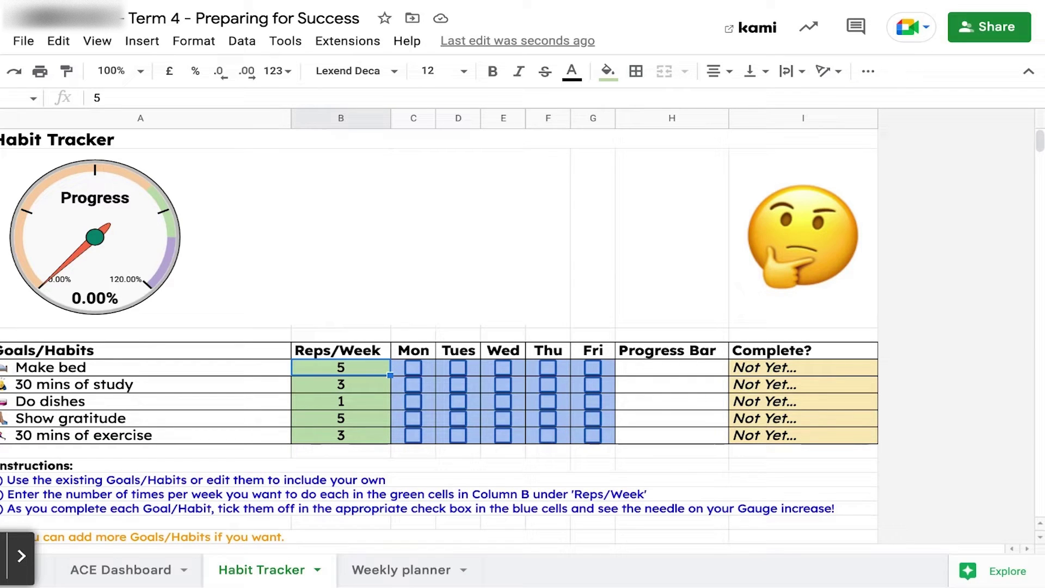
- Change the Reps/Week for 30 mins of study to 4
{"action": "left_click", "coordinate": [115, 384]}
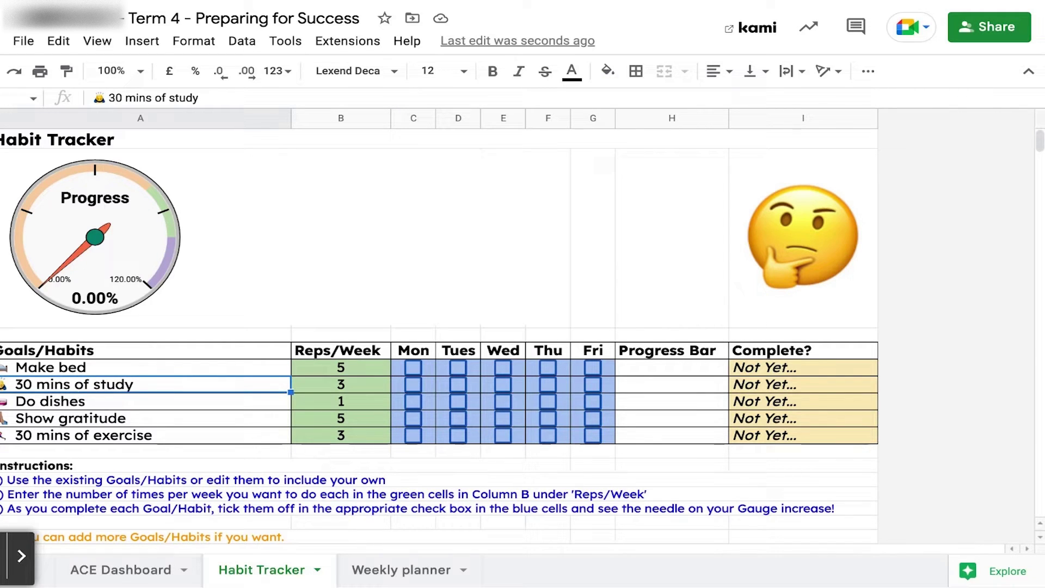
{"action": "left_click", "coordinate": [354, 389]}
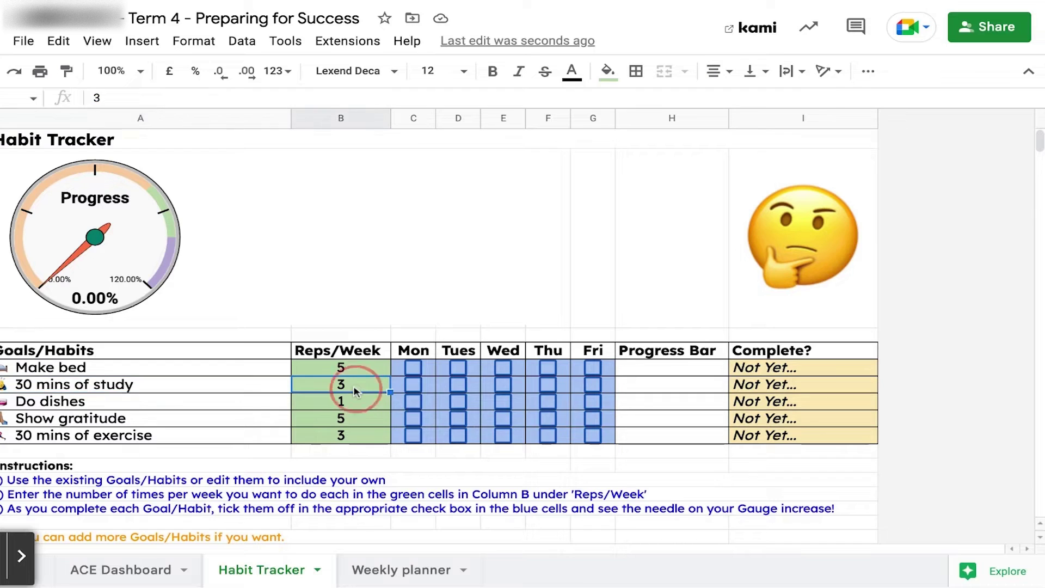
{"action": "type", "text": "4"}
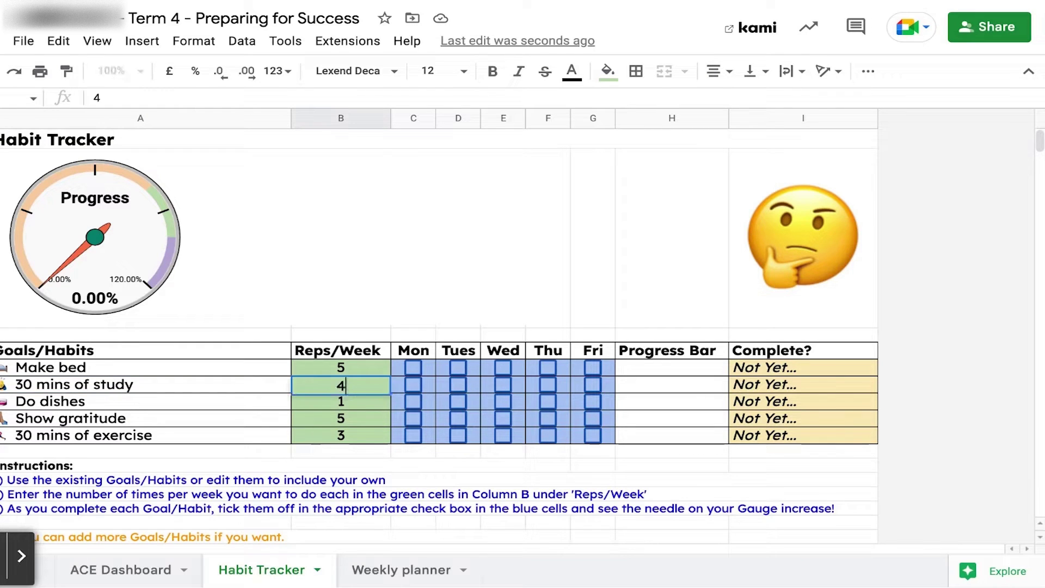
{"action": "key", "text": "Return"}
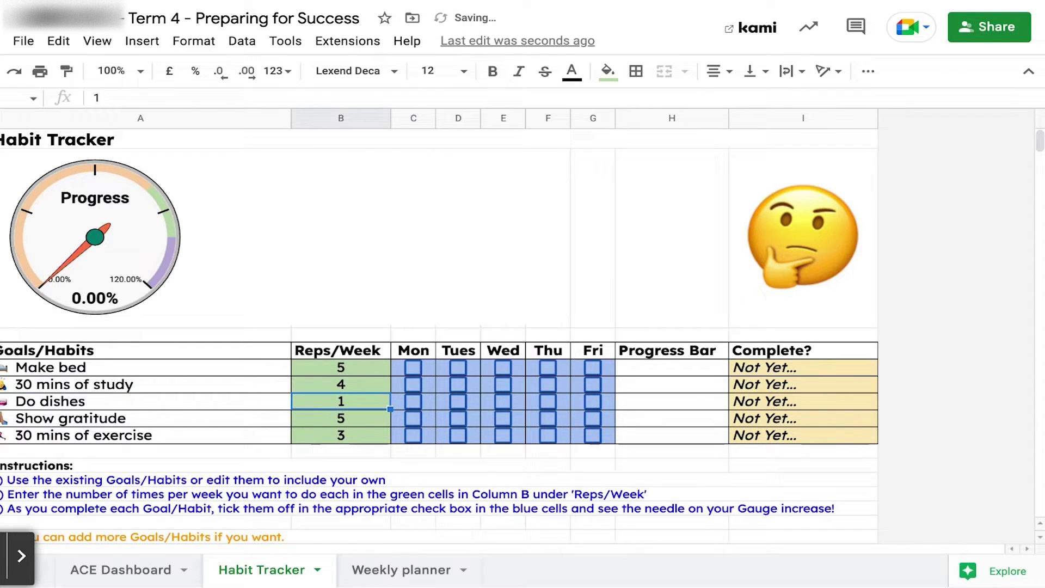
- Select the Do dishes, Show gratitude and 30 mins of exercise habit cells
{"action": "left_click", "coordinate": [125, 402]}
{"action": "left_click", "coordinate": [120, 425]}
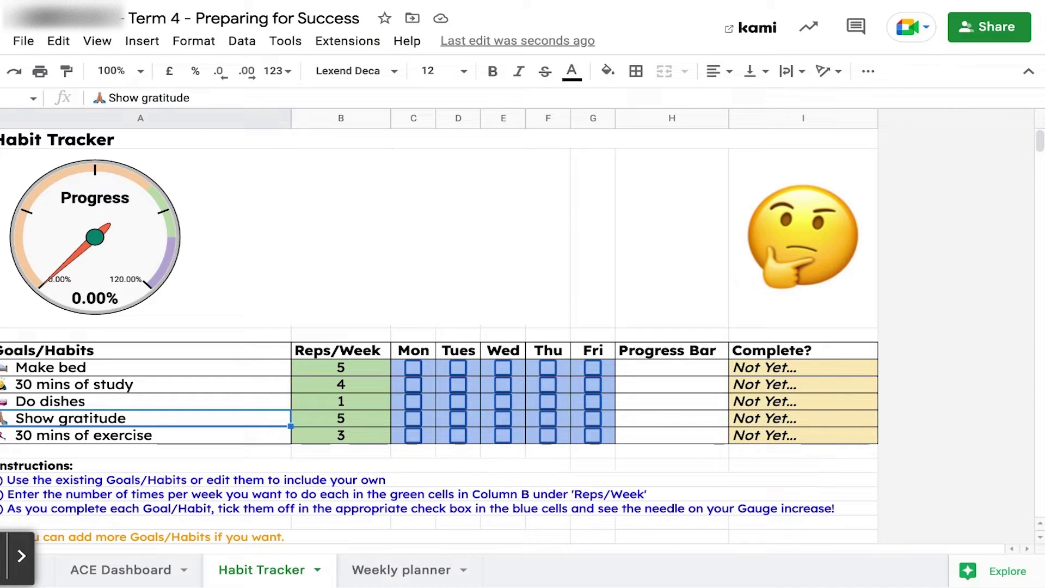
{"action": "left_click", "coordinate": [121, 435]}
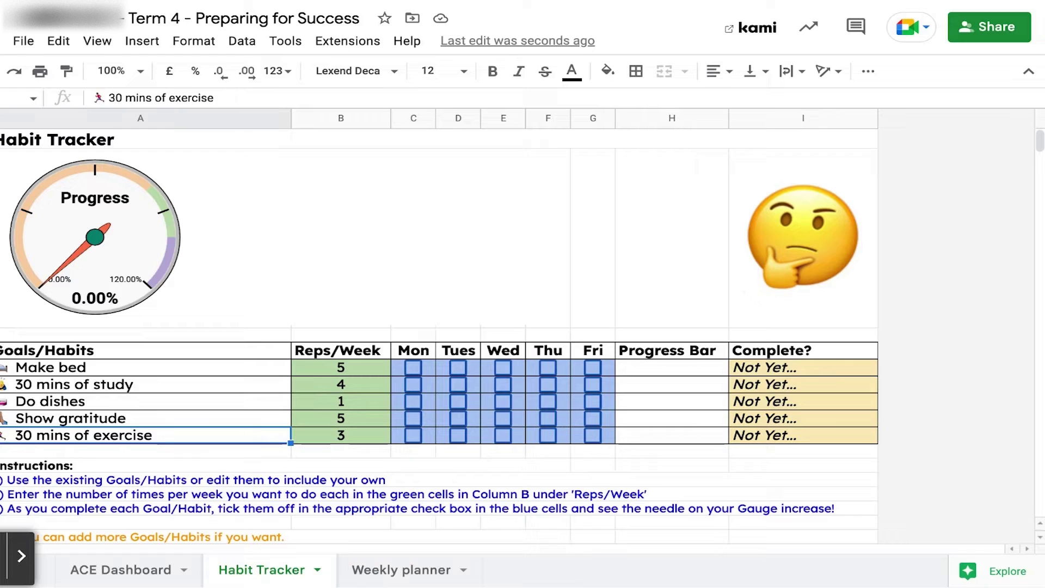
- Rename '30 mins of exercise' to '30 mins of community - fulfiled', correcting the typo
{"action": "double_click", "coordinate": [114, 436]}
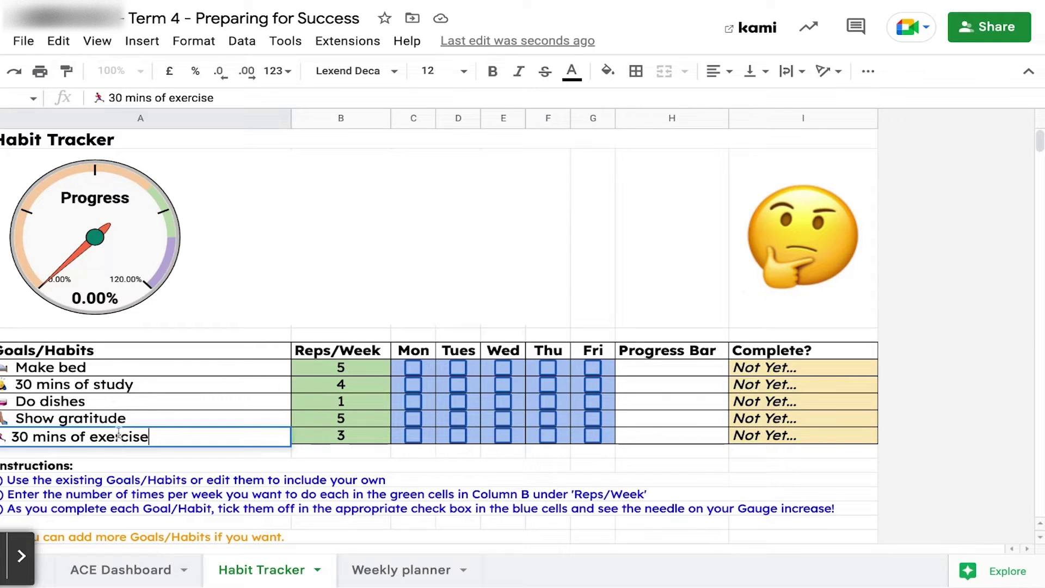
{"action": "double_click", "coordinate": [115, 436]}
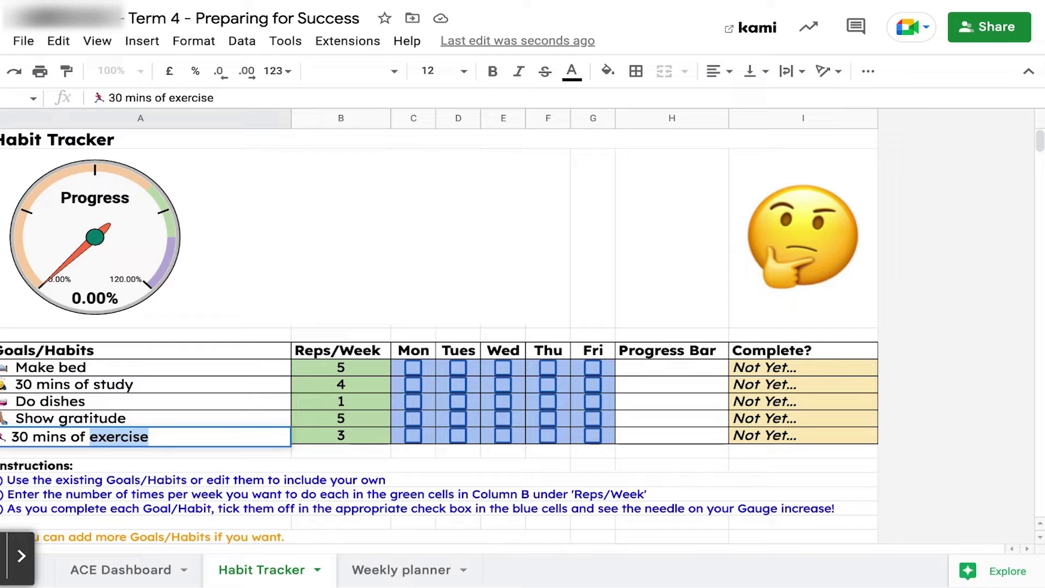
{"action": "type", "text": "serv"}
{"action": "key", "text": "BackSpace"}
{"action": "key", "text": "BackSpace"}
{"action": "key", "text": "BackSpace"}
{"action": "key", "text": "BackSpace"}
{"action": "type", "text": "co"}
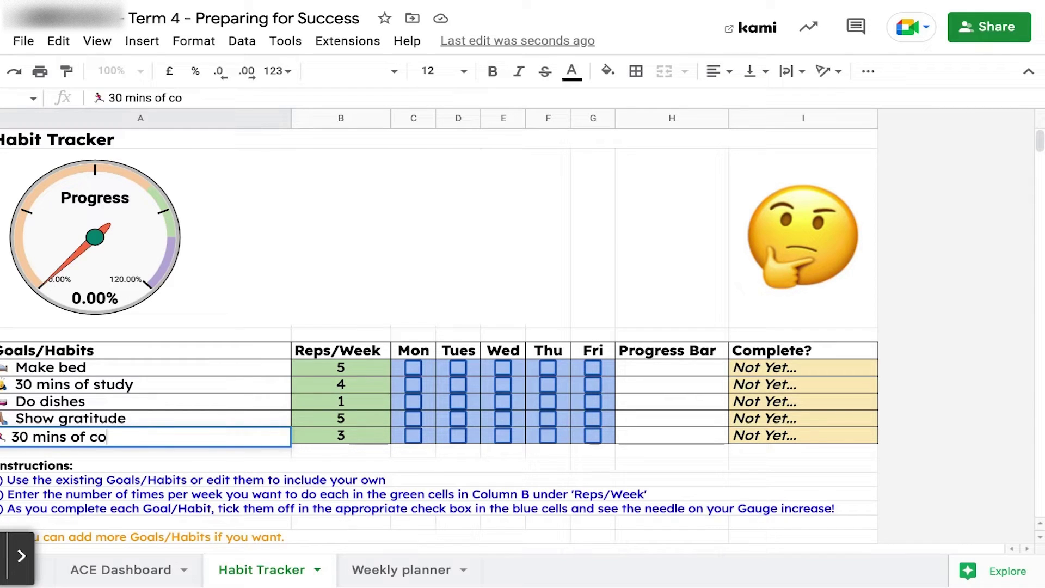
{"action": "type", "text": "mmunity -"}
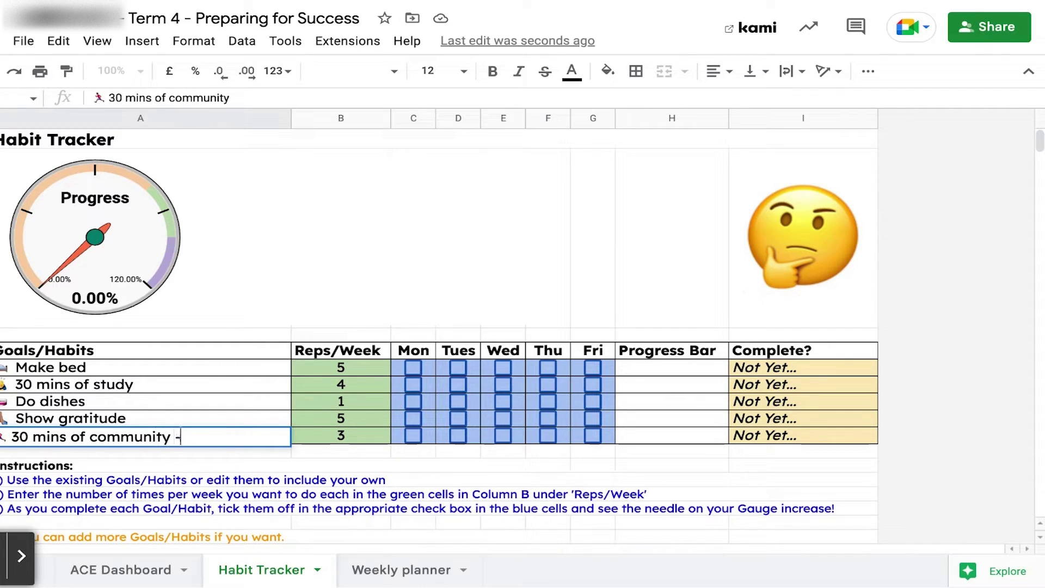
{"action": "type", "text": " fulfileed"}
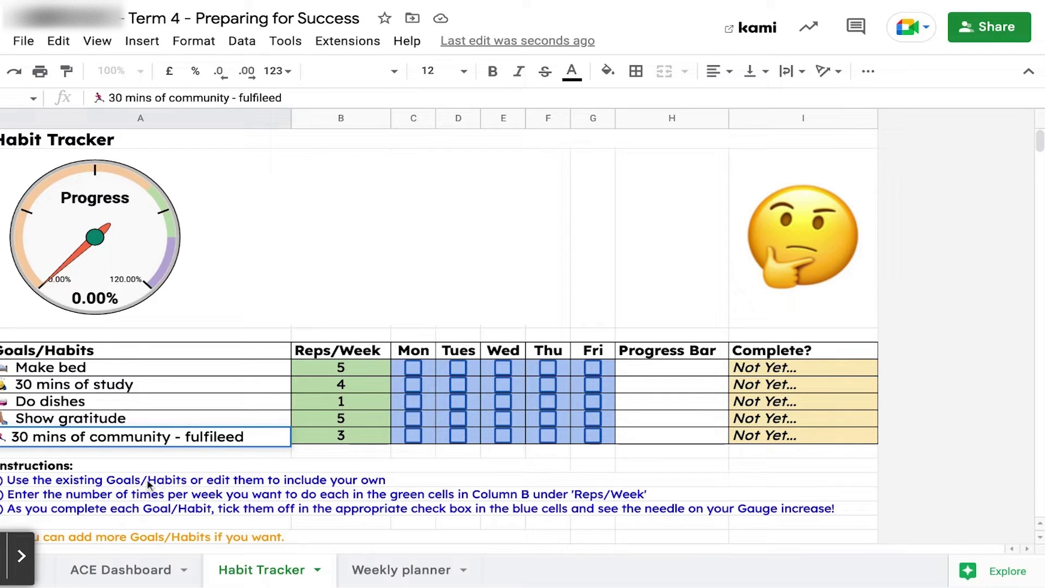
{"action": "left_click", "coordinate": [229, 438]}
{"action": "key", "text": "BackSpace"}
- Tick Monday through Friday for Make bed
{"action": "left_click", "coordinate": [413, 368]}
{"action": "left_click", "coordinate": [457, 368]}
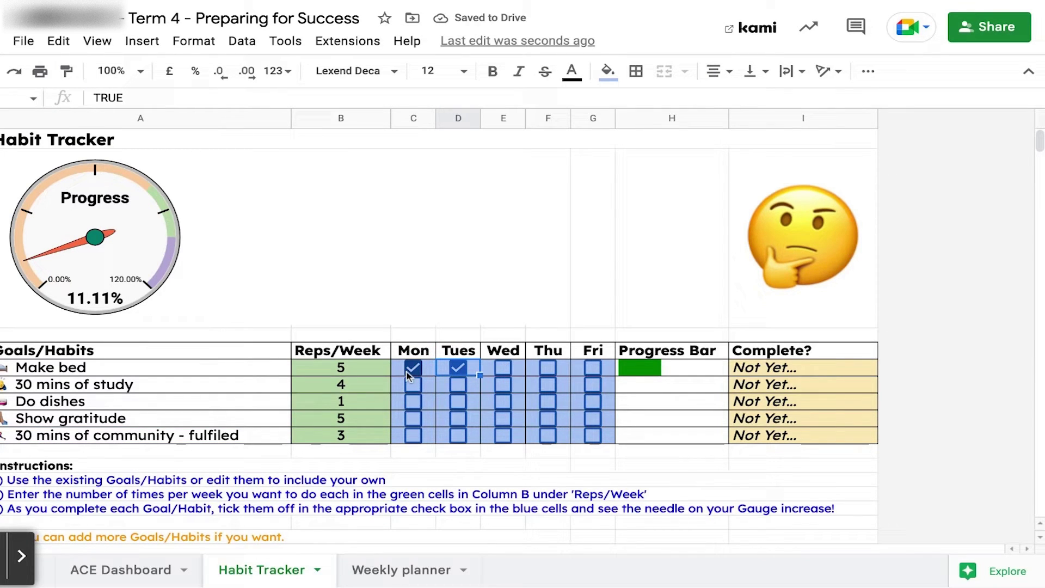
{"action": "left_click", "coordinate": [503, 368]}
{"action": "left_click", "coordinate": [549, 369]}
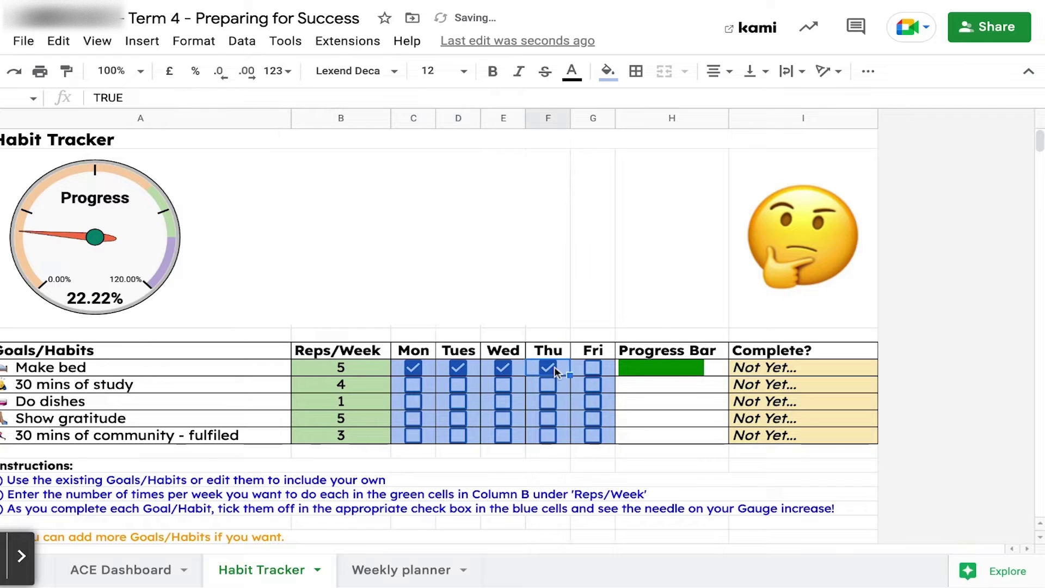
{"action": "left_click", "coordinate": [591, 368]}
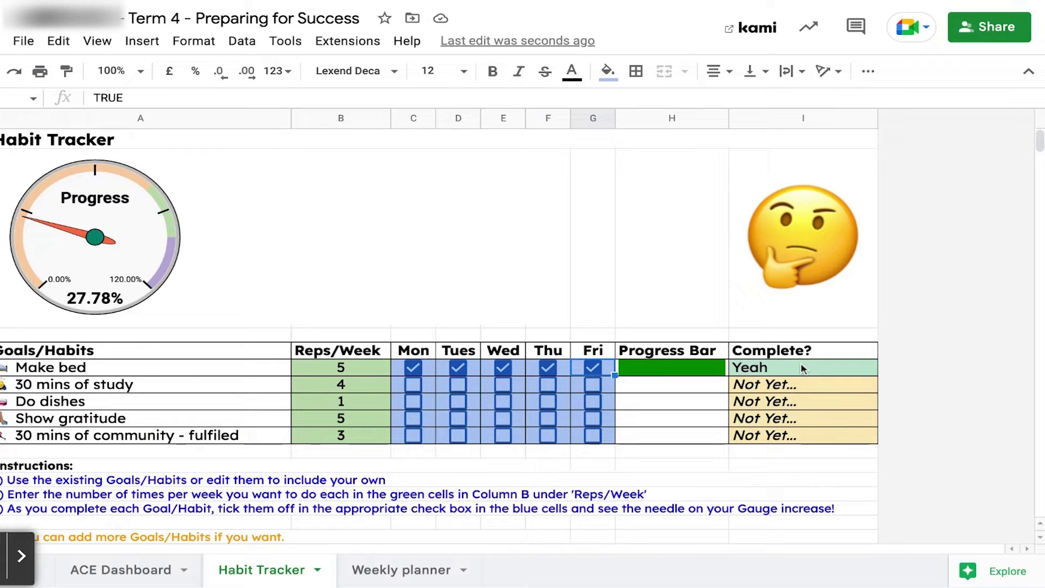
- Tick Monday and Tuesday for 30 mins of study, and Monday and Wednesday for Do dishes
{"action": "left_click", "coordinate": [413, 385]}
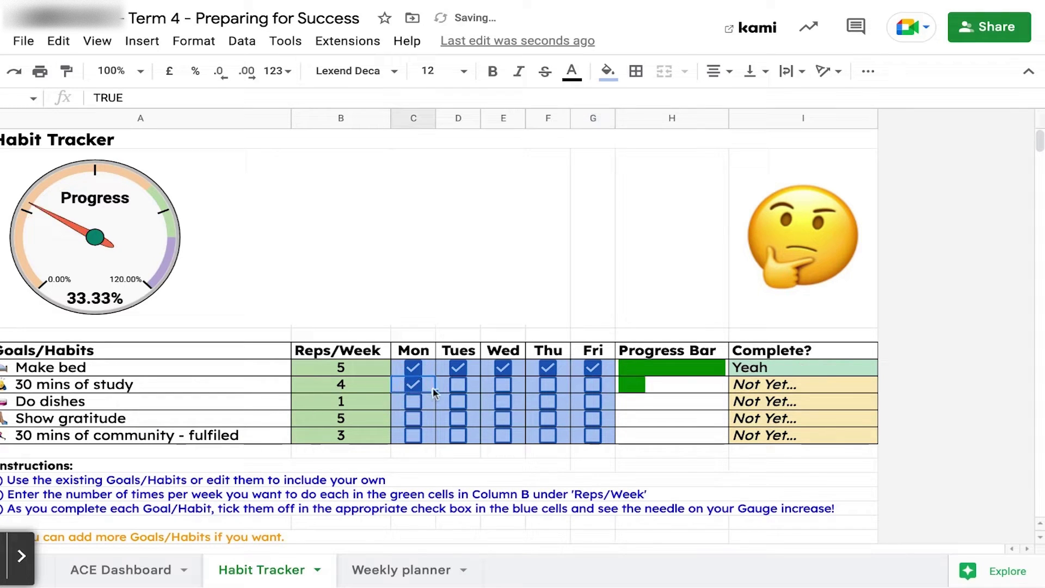
{"action": "left_click", "coordinate": [457, 384]}
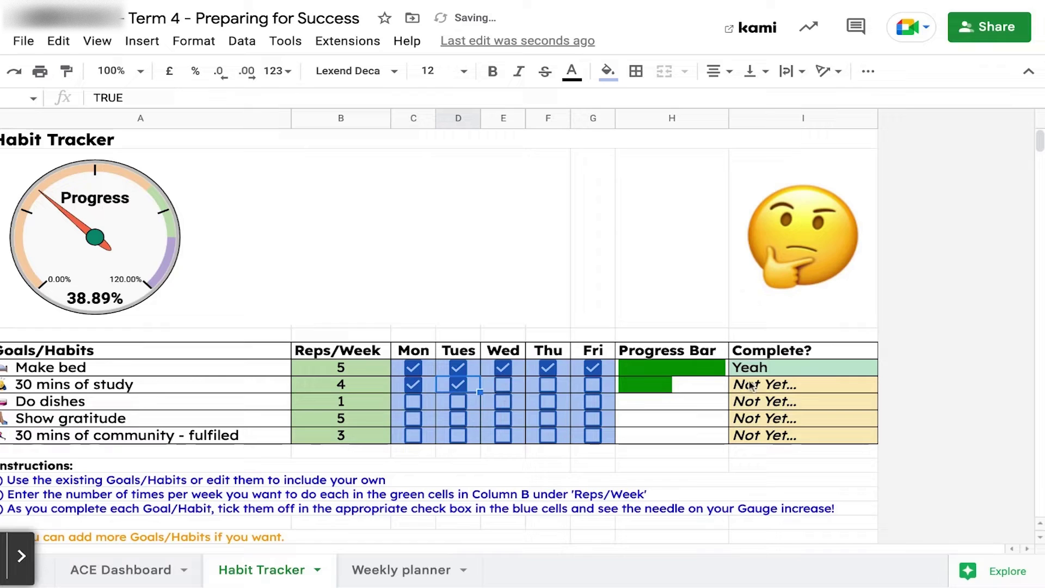
{"action": "left_click", "coordinate": [414, 404]}
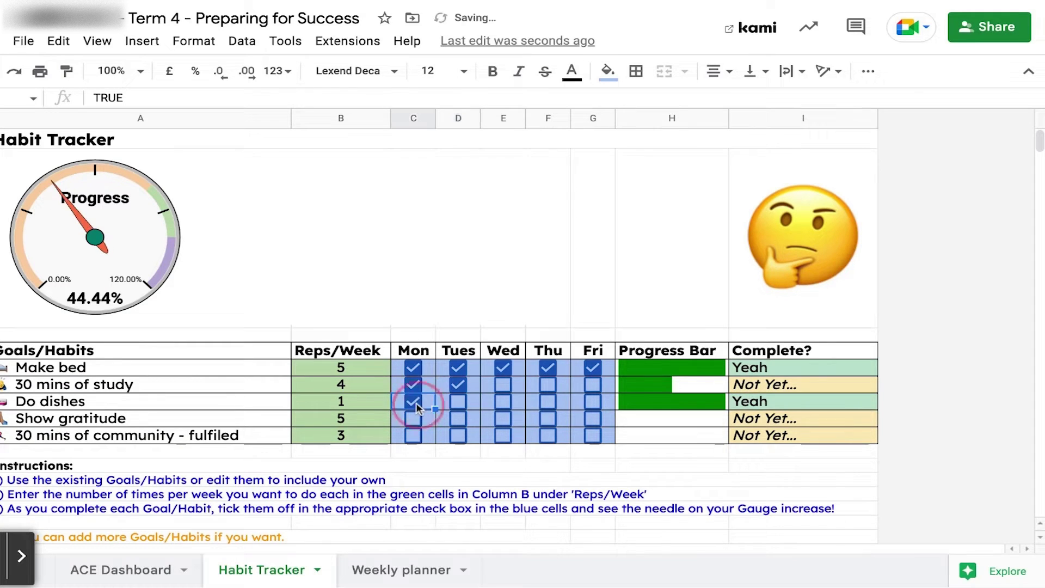
{"action": "left_click", "coordinate": [503, 402]}
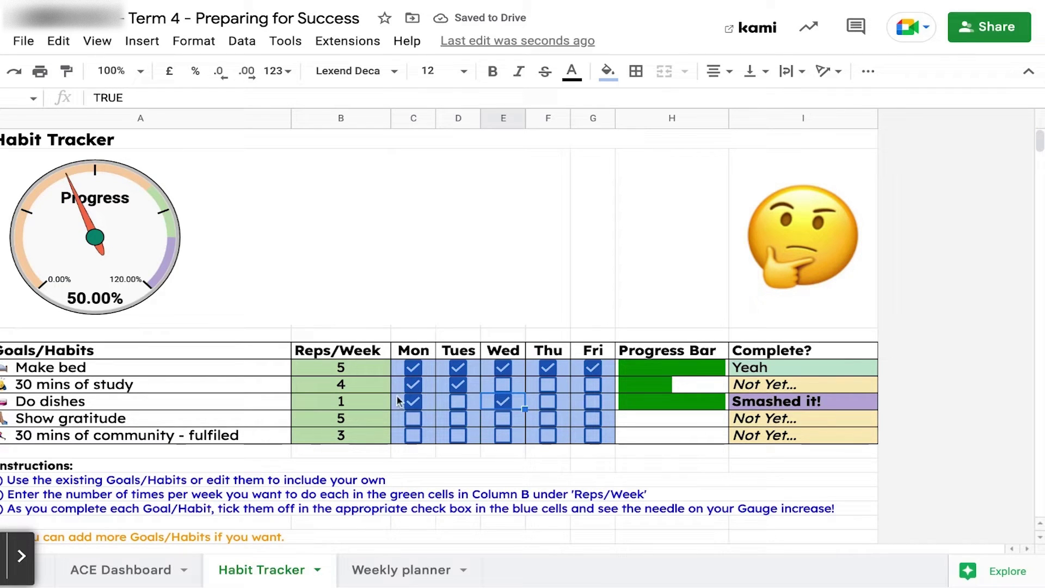
- Tick all five weekdays for Show gratitude and for 30 mins of community
{"action": "left_click", "coordinate": [413, 419]}
{"action": "left_click", "coordinate": [458, 418]}
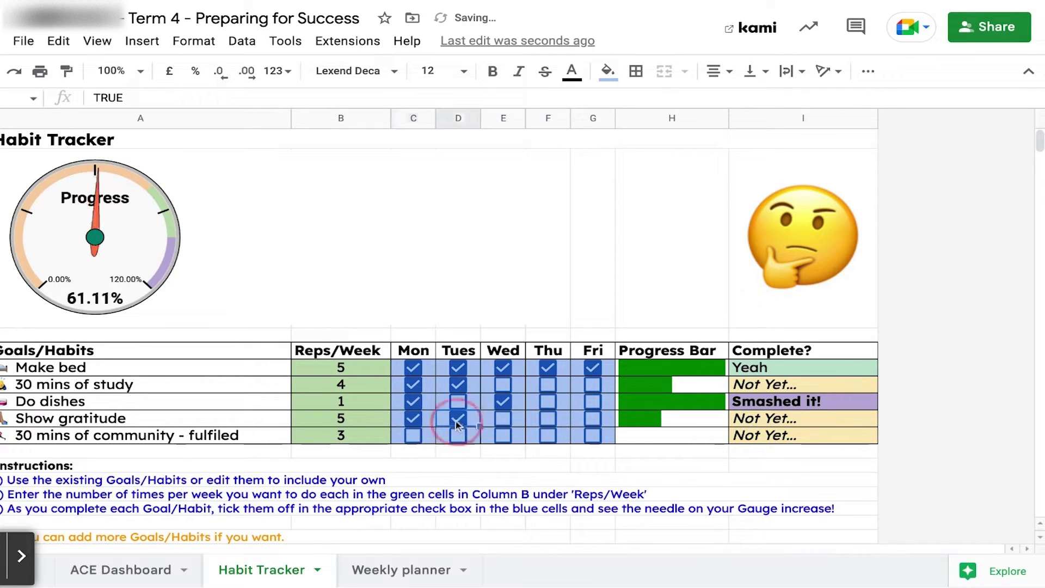
{"action": "left_click", "coordinate": [502, 418]}
{"action": "left_click", "coordinate": [458, 436]}
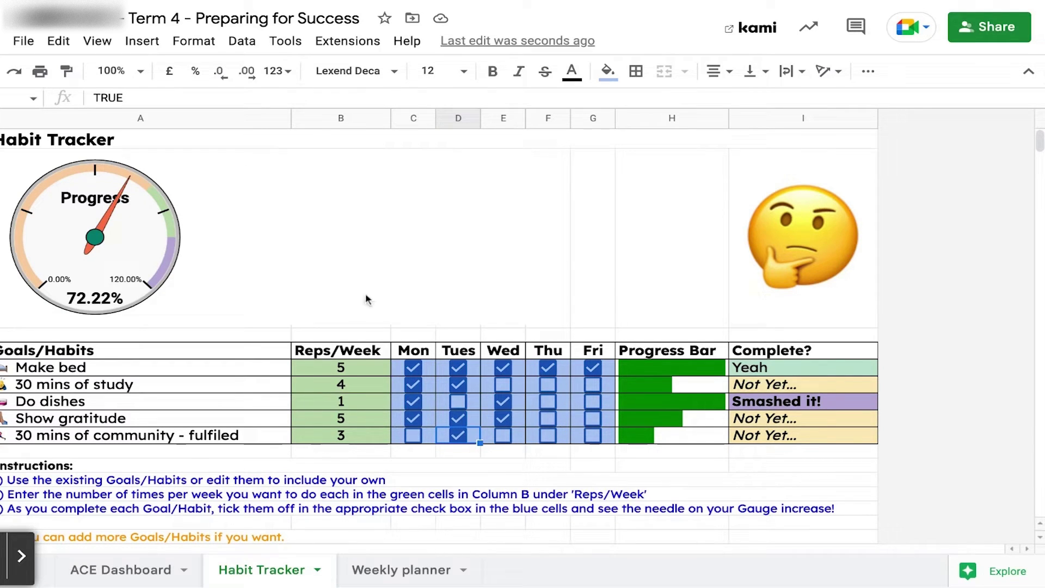
{"action": "left_click", "coordinate": [548, 418]}
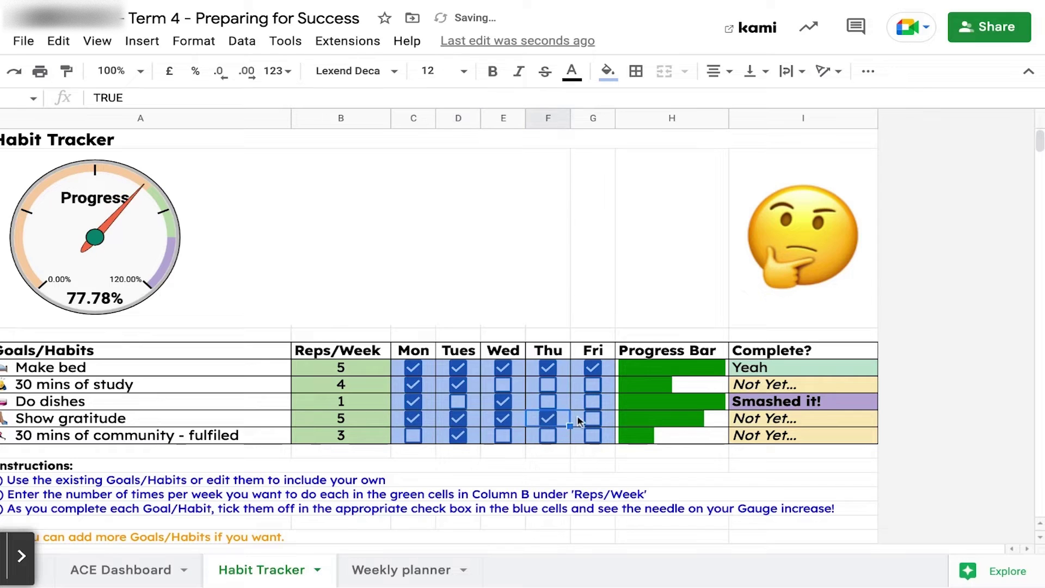
{"action": "left_click", "coordinate": [592, 418]}
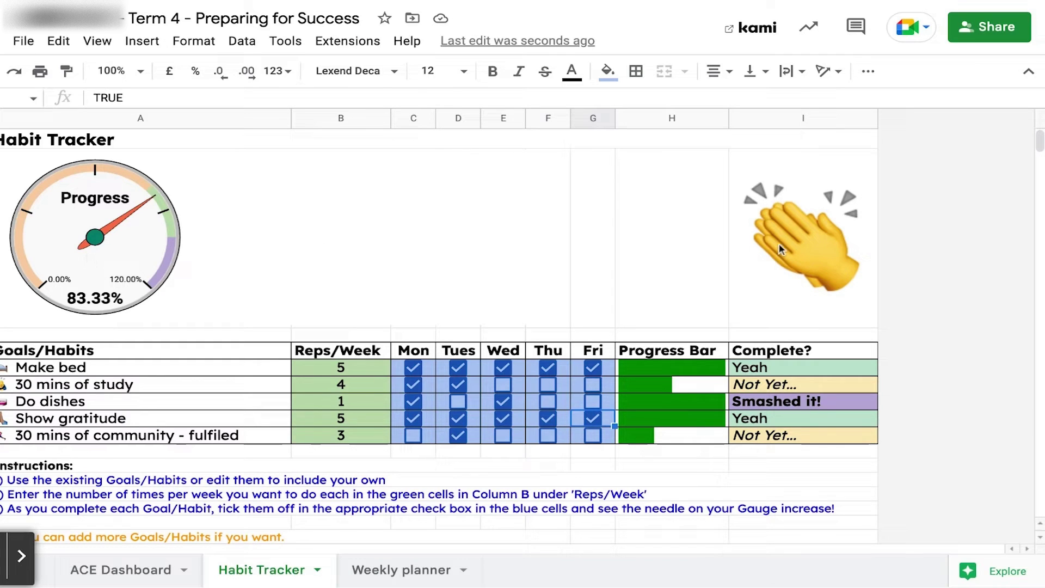
{"action": "left_click", "coordinate": [414, 438]}
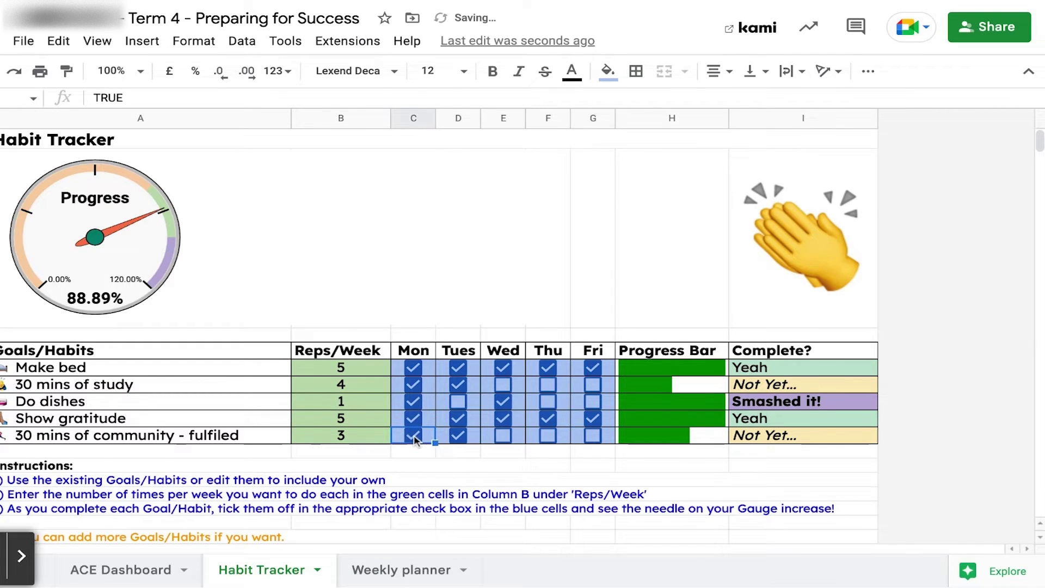
{"action": "left_click", "coordinate": [502, 436]}
{"action": "left_click", "coordinate": [548, 436]}
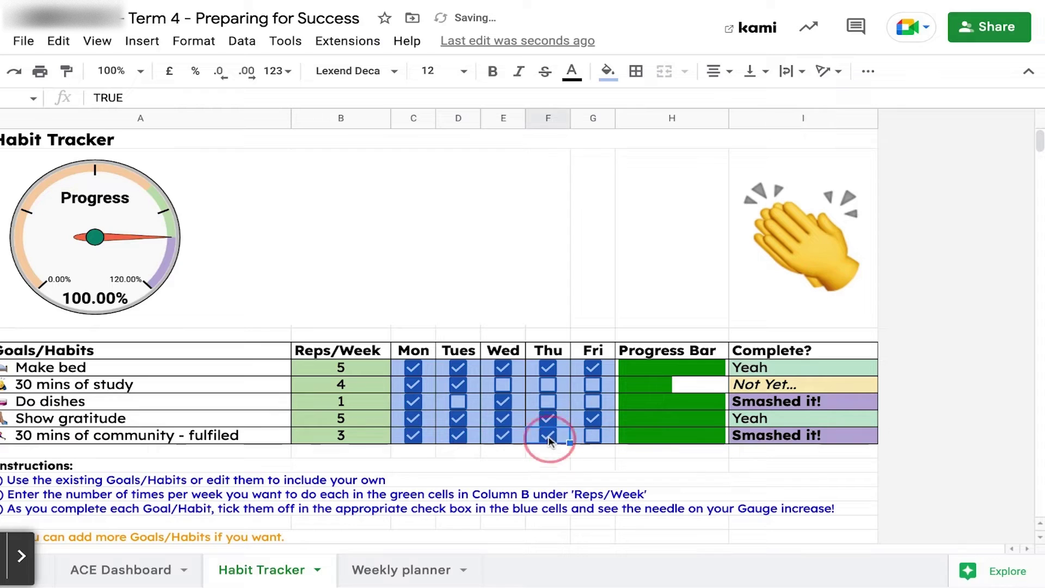
{"action": "left_click", "coordinate": [591, 435]}
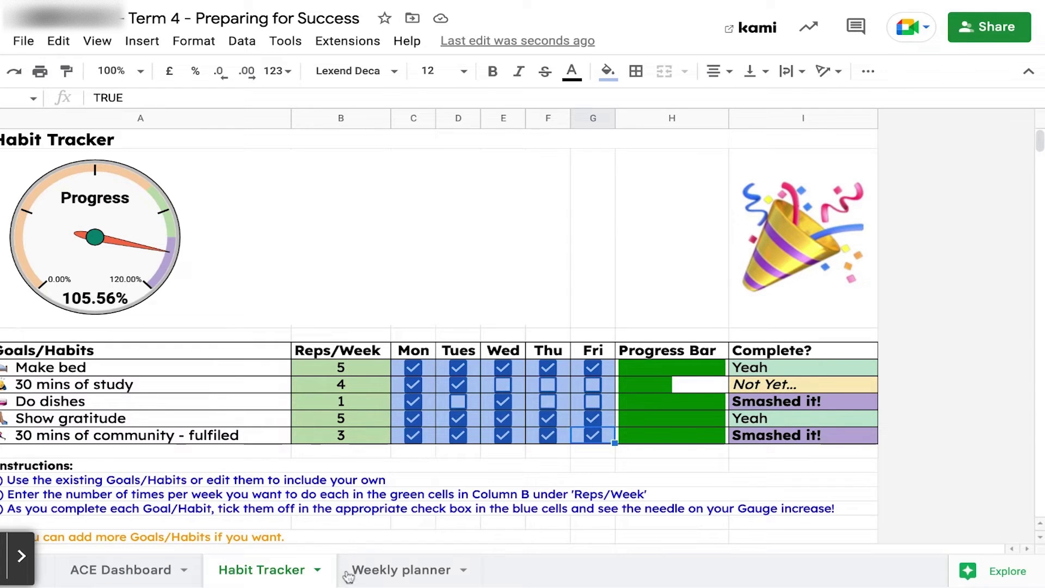
{"action": "left_click", "coordinate": [383, 578]}
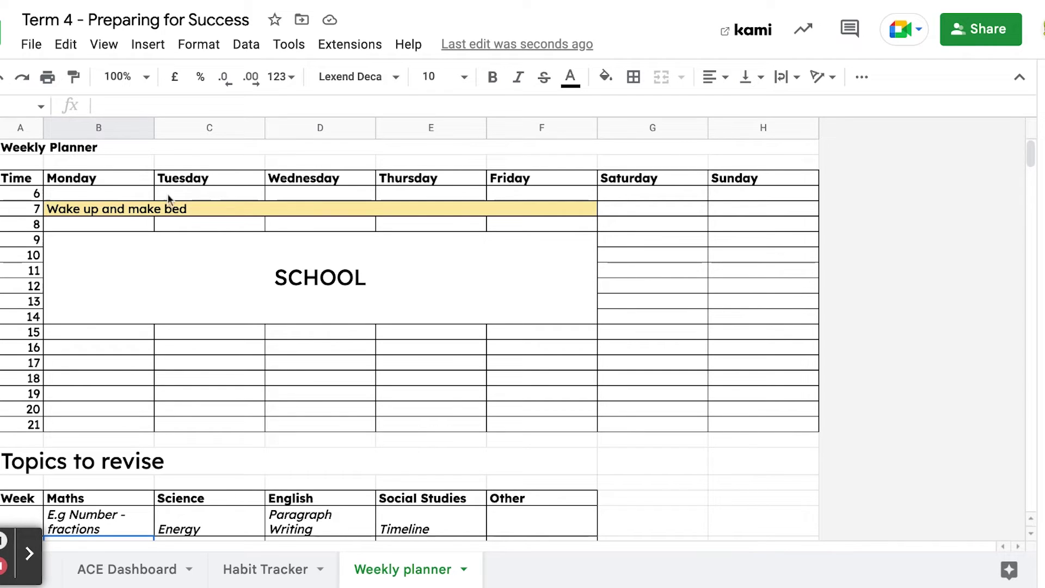
- Inspect the merged Wake up and make bed row and the Monday–Friday SCHOOL block
{"action": "left_click", "coordinate": [59, 210]}
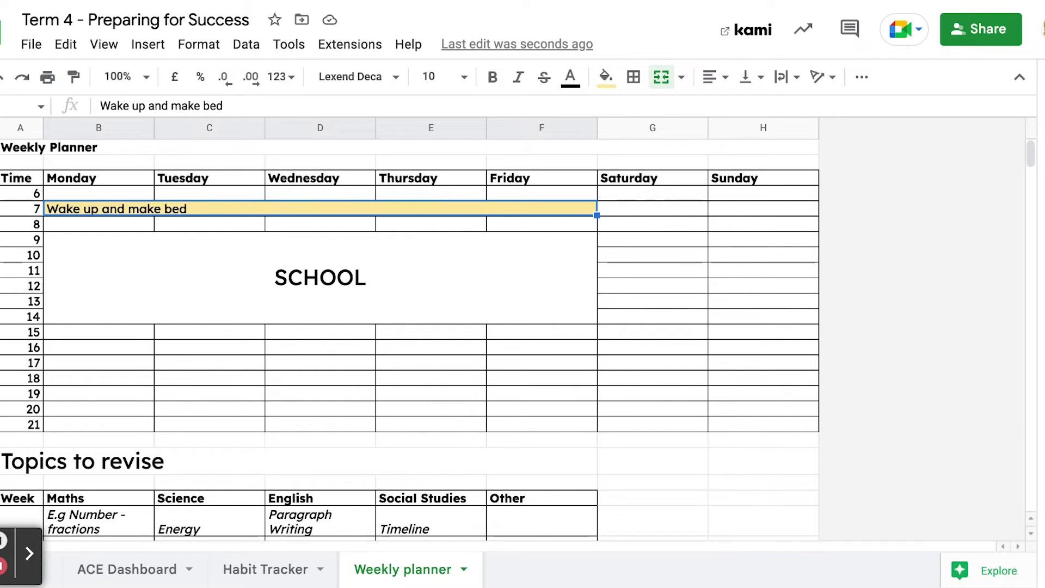
{"action": "left_click", "coordinate": [214, 277]}
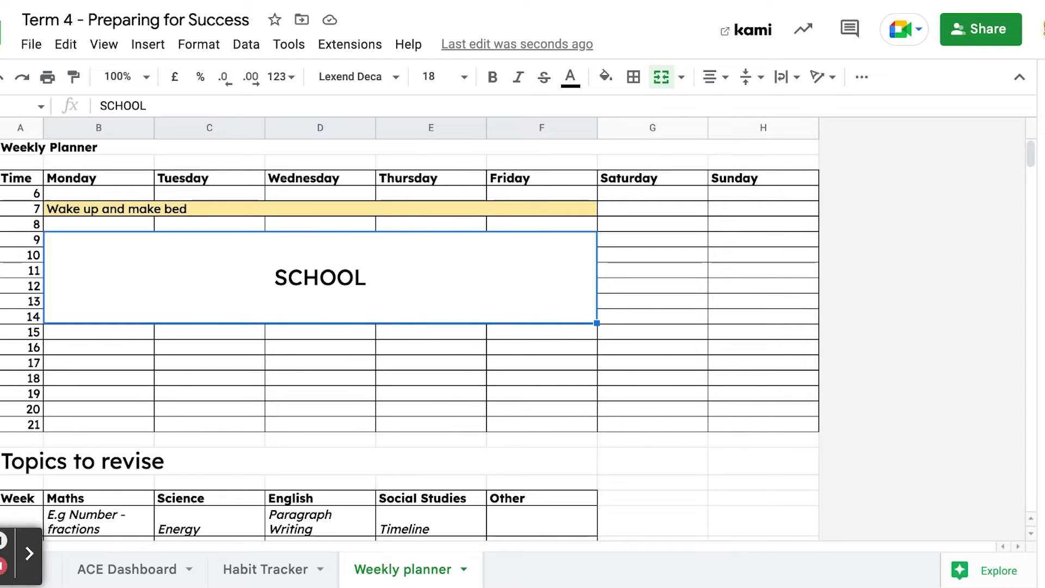
{"action": "scroll", "coordinate": [257, 375], "scroll_direction": "down", "scroll_amount": 5}
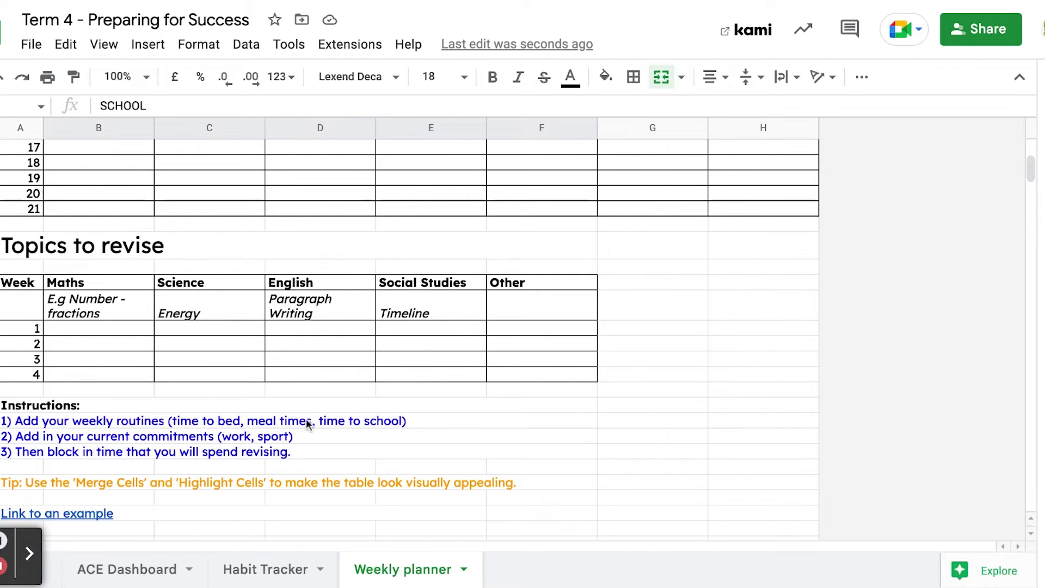
{"action": "scroll", "coordinate": [275, 420], "scroll_direction": "up", "scroll_amount": 3}
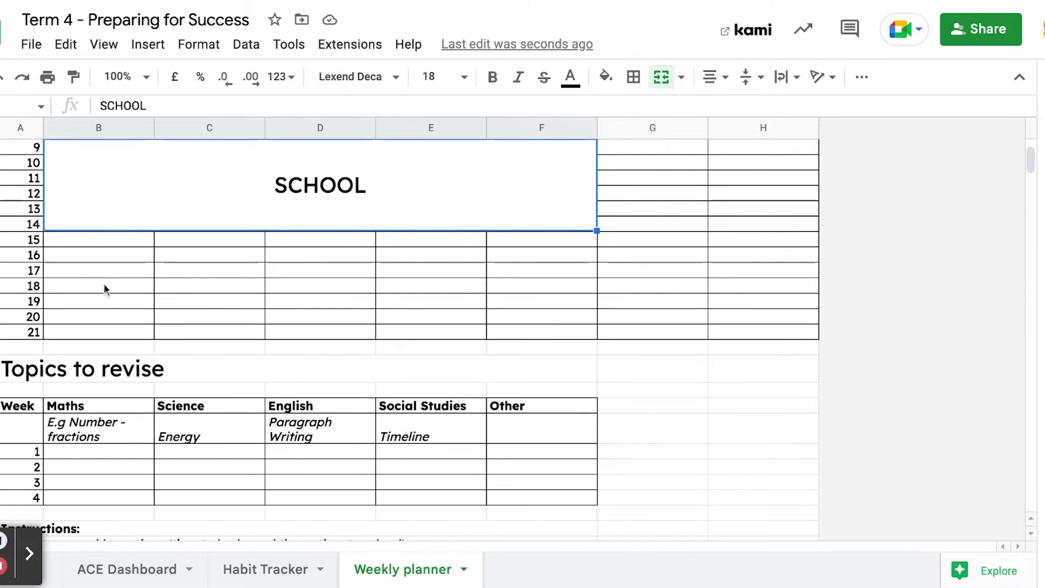
- Type Tea in B17 and merge B17:F17 into one Tea block
{"action": "left_click", "coordinate": [85, 271]}
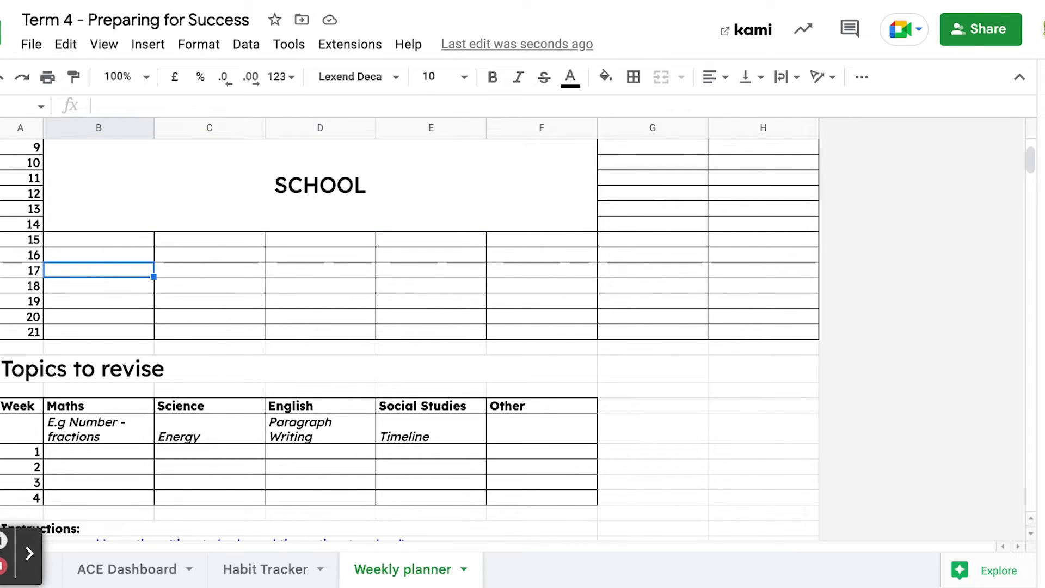
{"action": "type", "text": "Tea"}
{"action": "key", "text": "Tab"}
{"action": "type", "text": "Tea"}
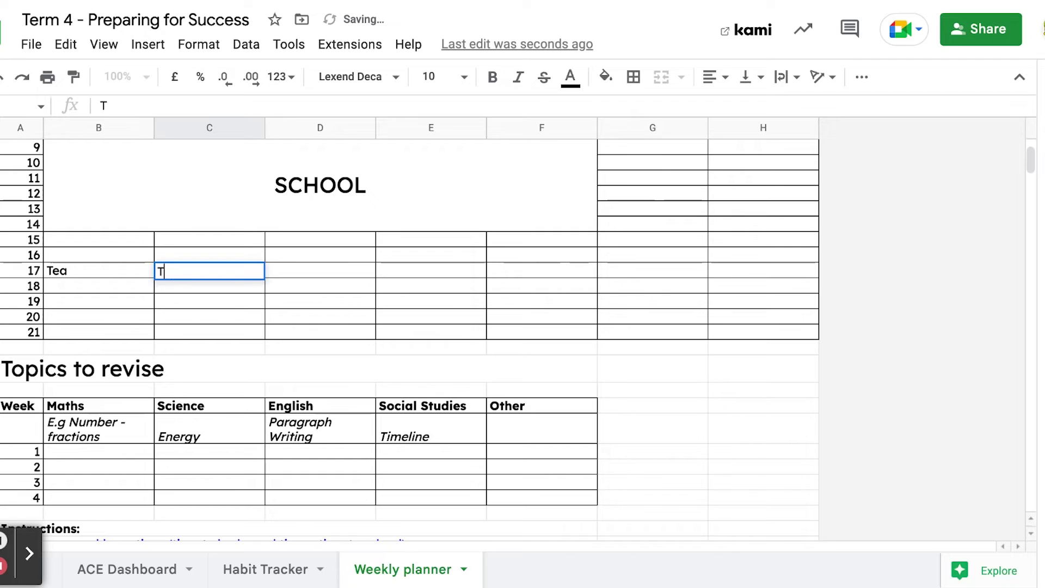
{"action": "key", "text": "Return"}
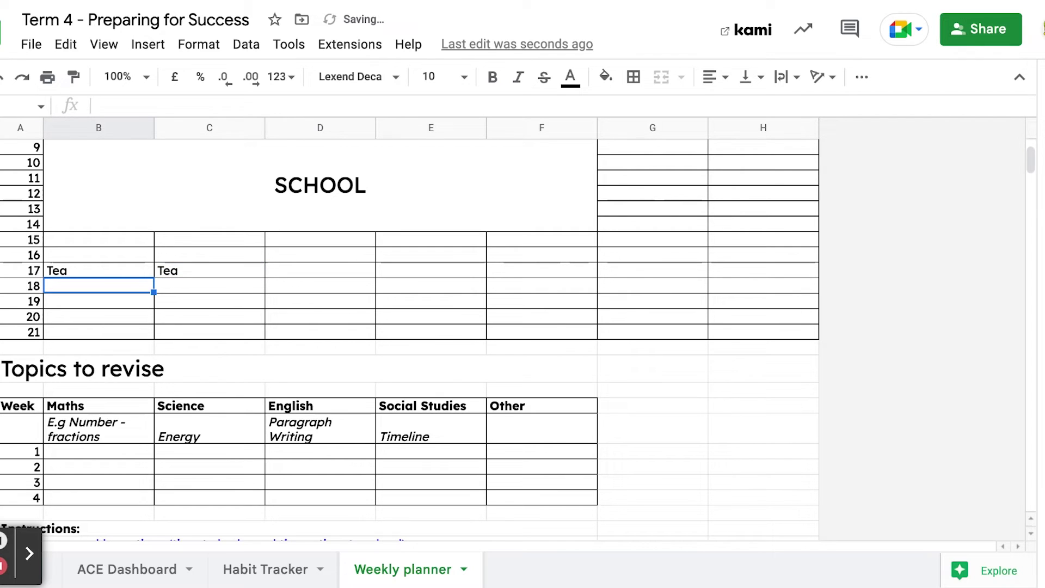
{"action": "left_click", "coordinate": [166, 274]}
{"action": "key", "text": "Delete"}
{"action": "left_click", "coordinate": [117, 273]}
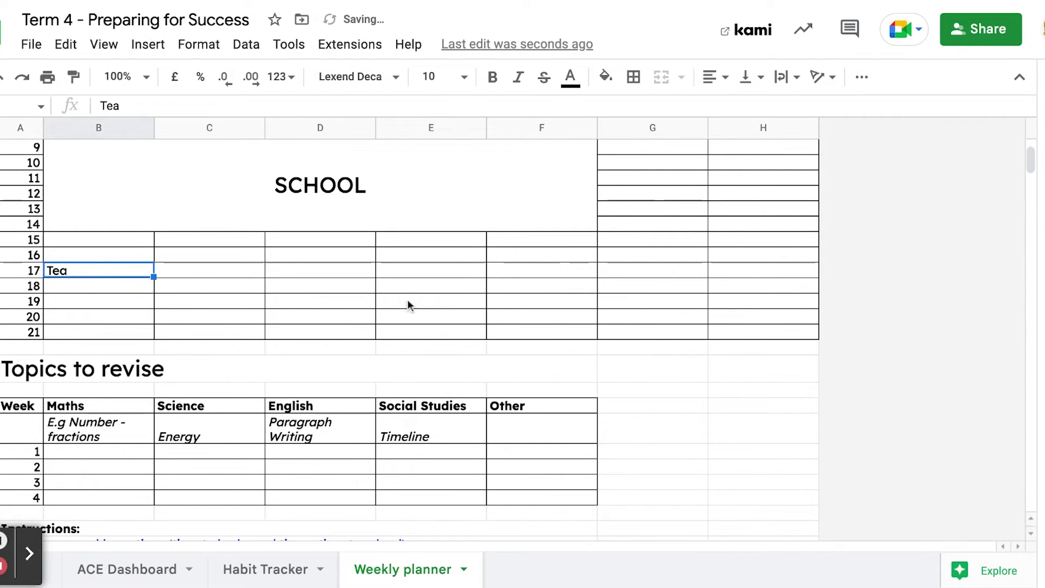
{"action": "left_click", "coordinate": [535, 269], "text": "shift"}
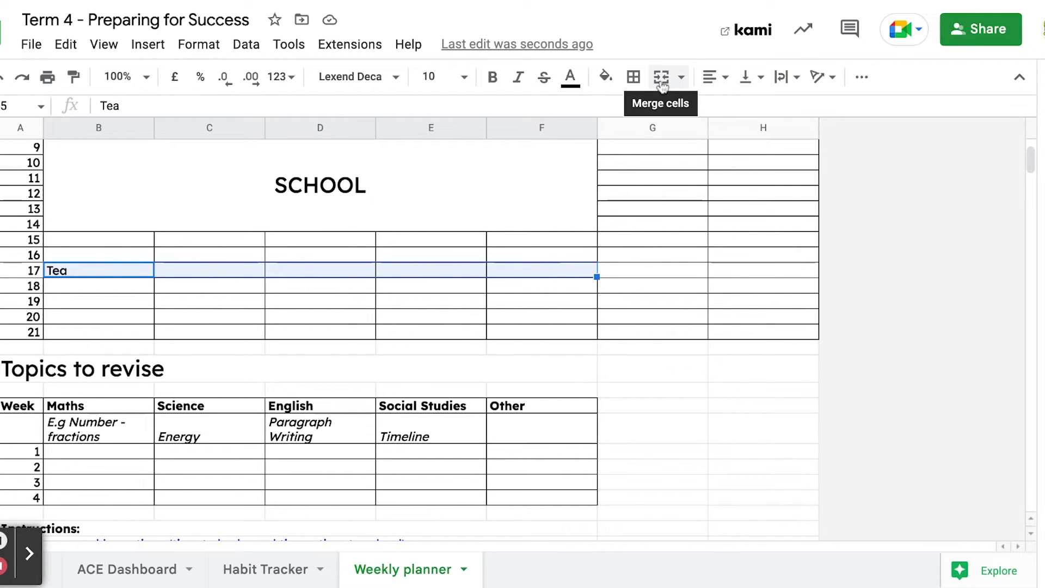
{"action": "left_click", "coordinate": [662, 87]}
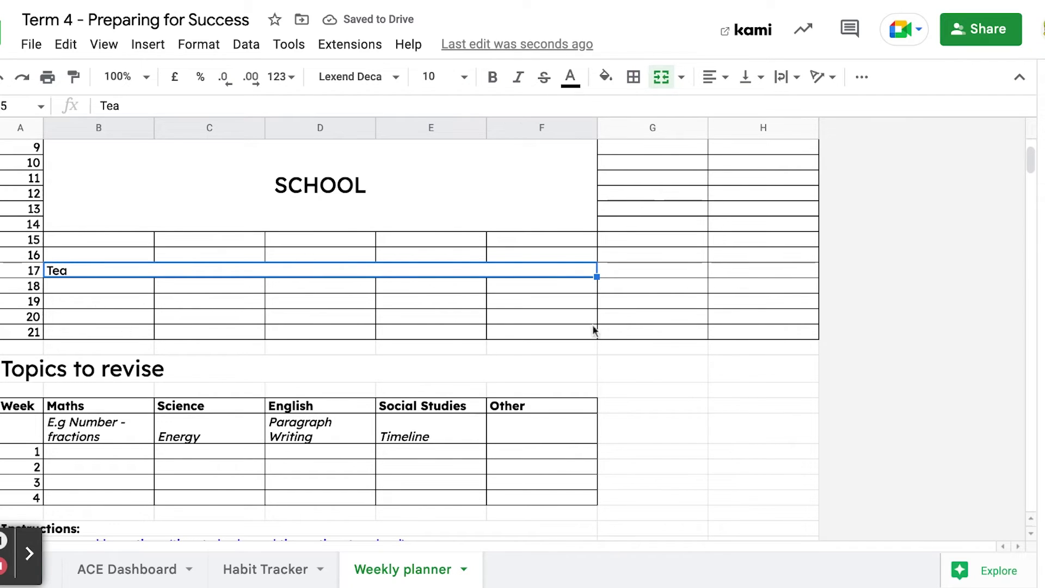
- Merge B21:F21, label it Bed, and fill it yellow
{"action": "left_click", "coordinate": [102, 330]}
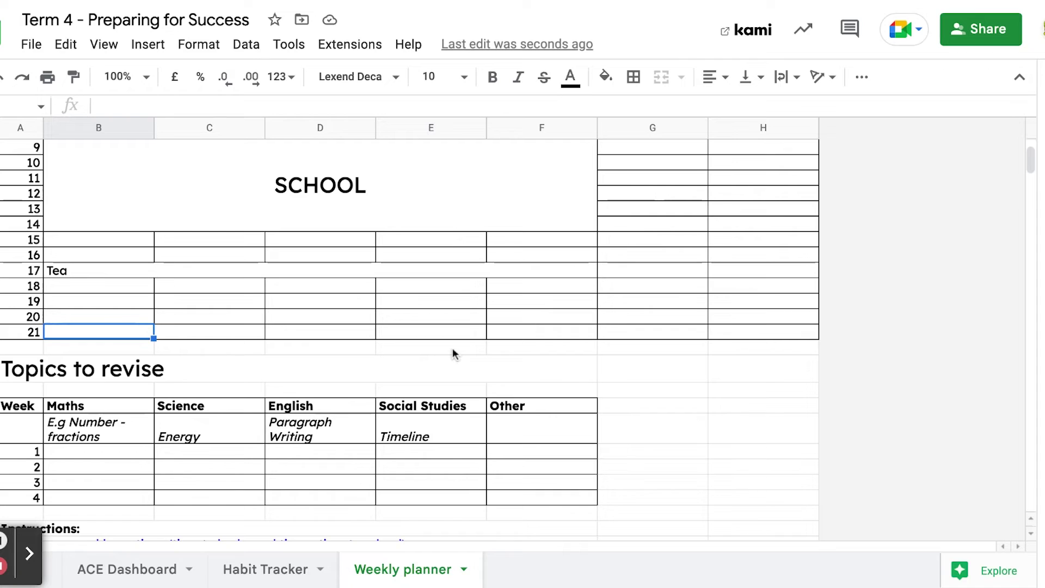
{"action": "left_click", "coordinate": [521, 330], "text": "shift"}
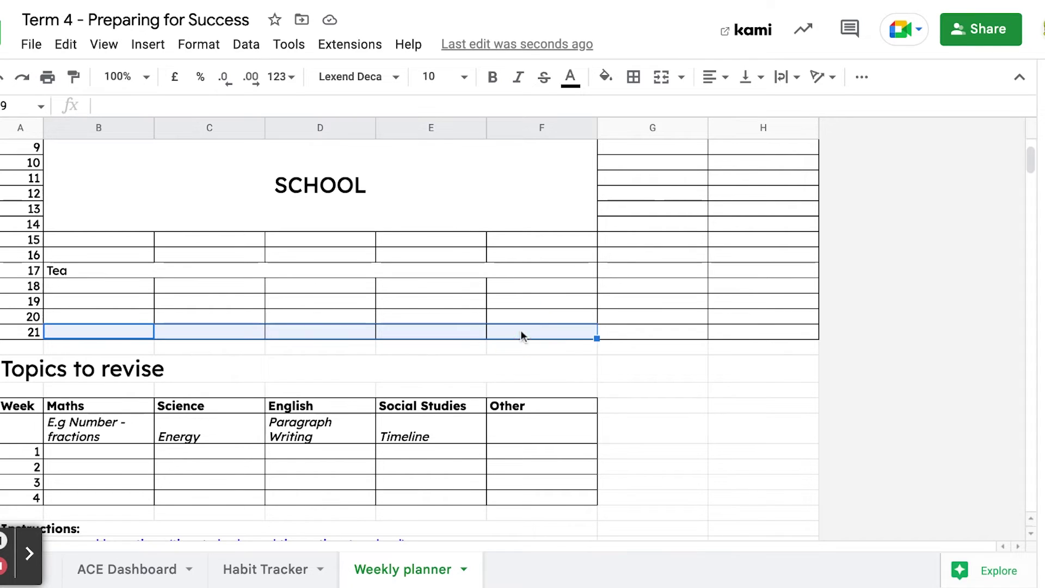
{"action": "left_click", "coordinate": [660, 78]}
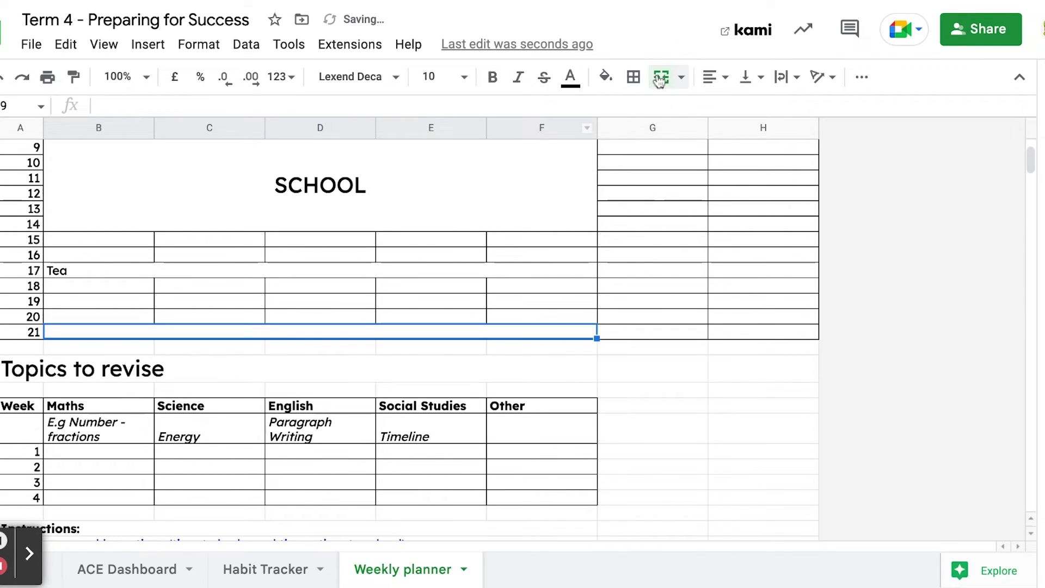
{"action": "type", "text": "Bed"}
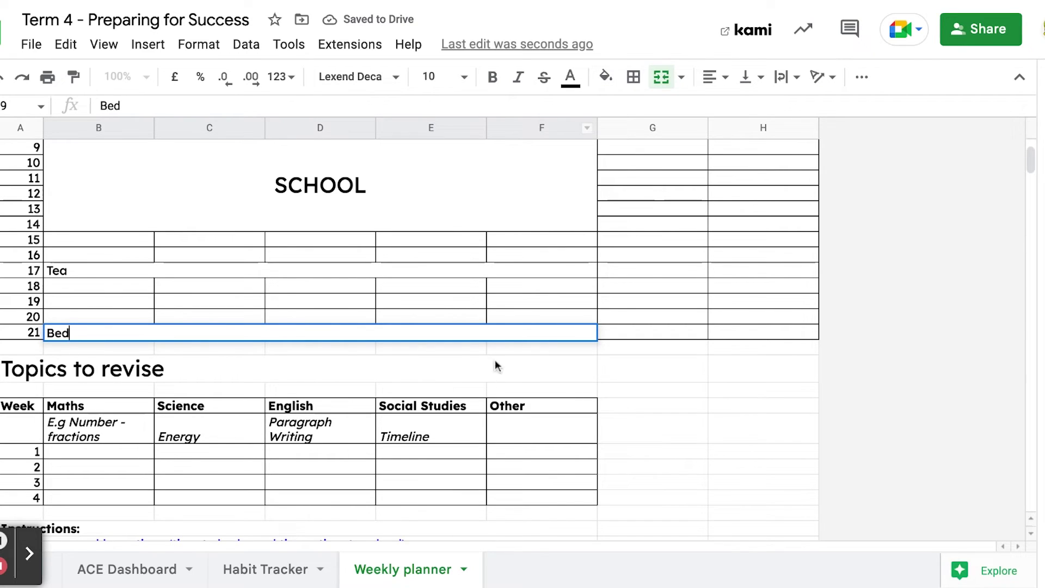
{"action": "left_click", "coordinate": [522, 327]}
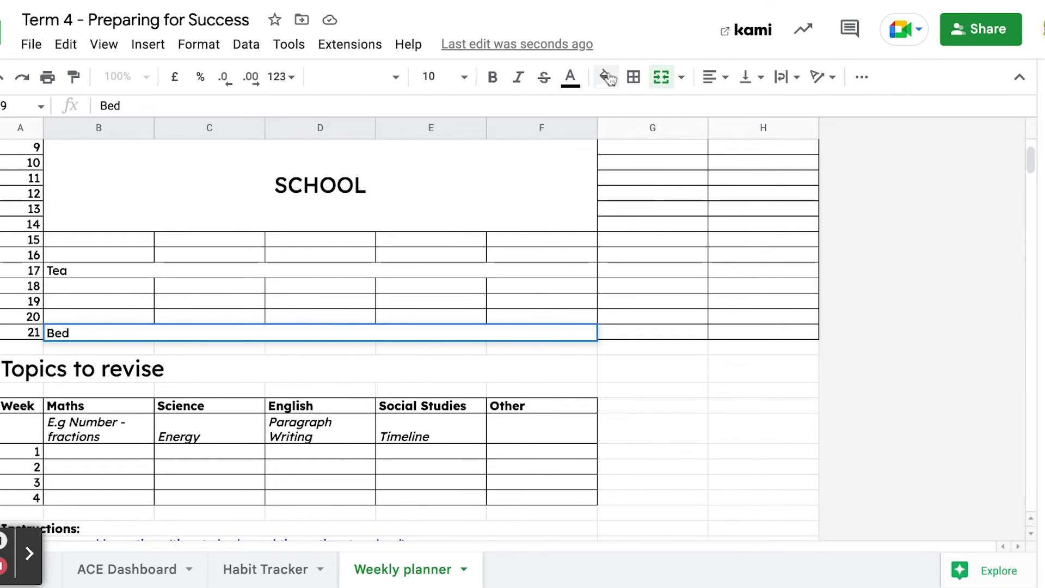
{"action": "left_click", "coordinate": [608, 77]}
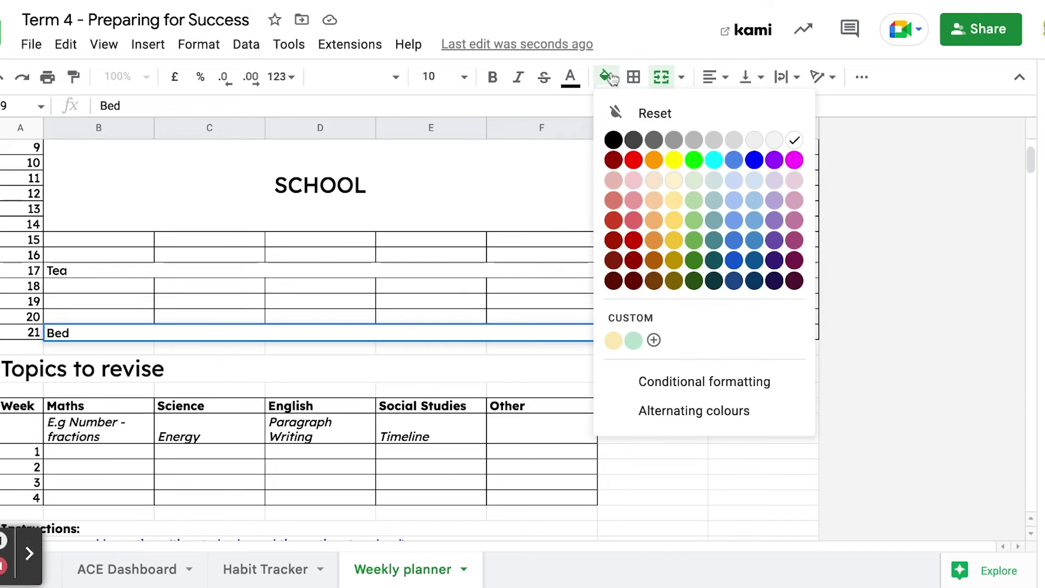
{"action": "left_click", "coordinate": [675, 220]}
- Fill the merged Tea block light blue
{"action": "left_click", "coordinate": [133, 272]}
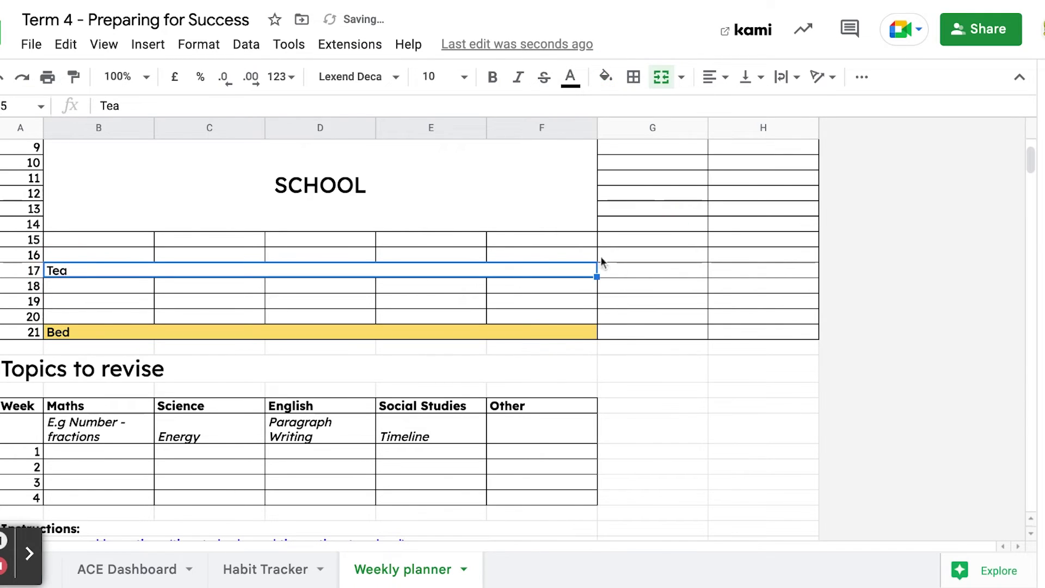
{"action": "left_click", "coordinate": [606, 76]}
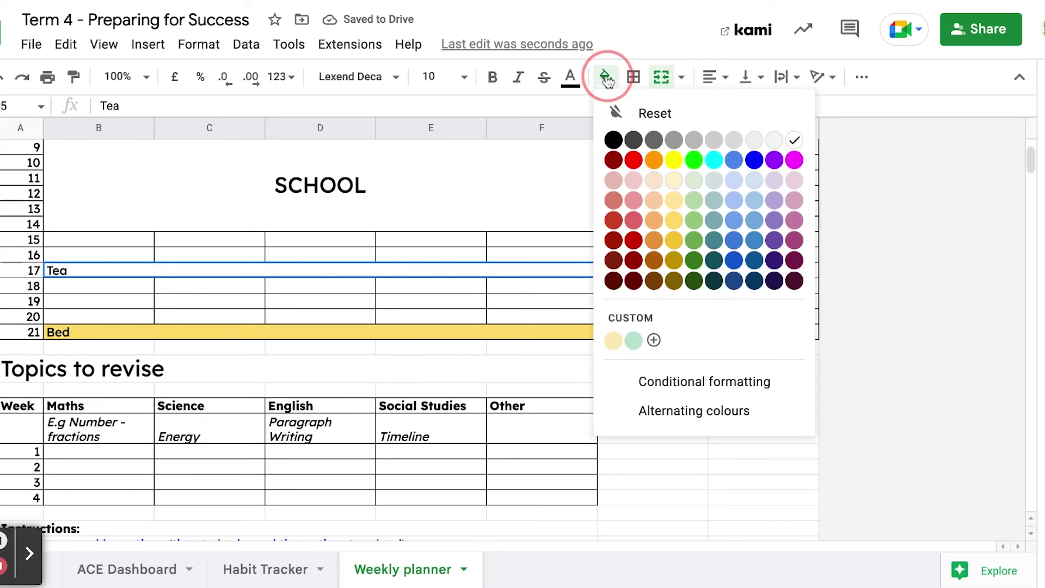
{"action": "left_click", "coordinate": [753, 220]}
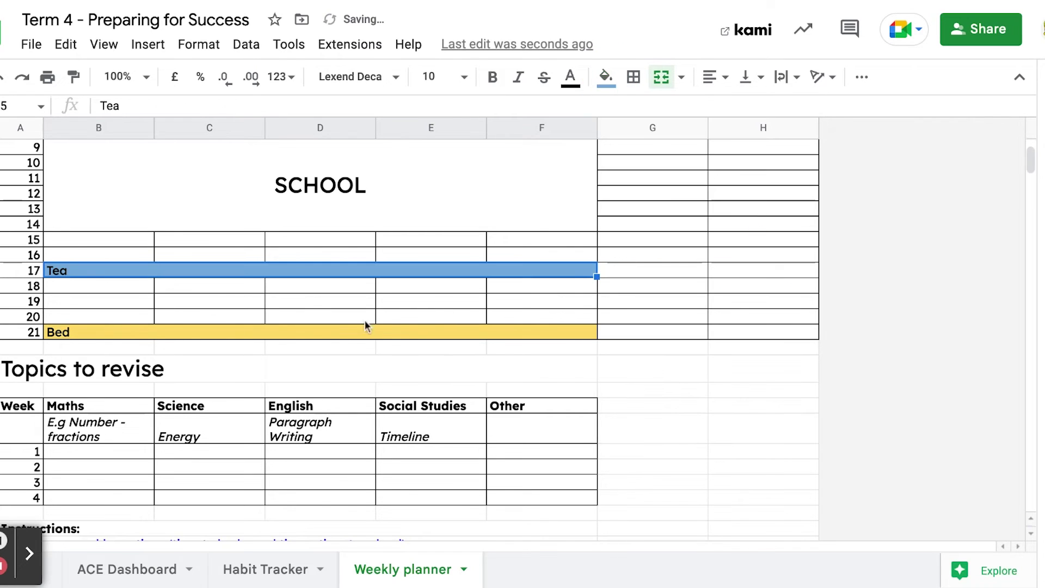
{"action": "scroll", "coordinate": [231, 420], "scroll_direction": "down", "scroll_amount": 3}
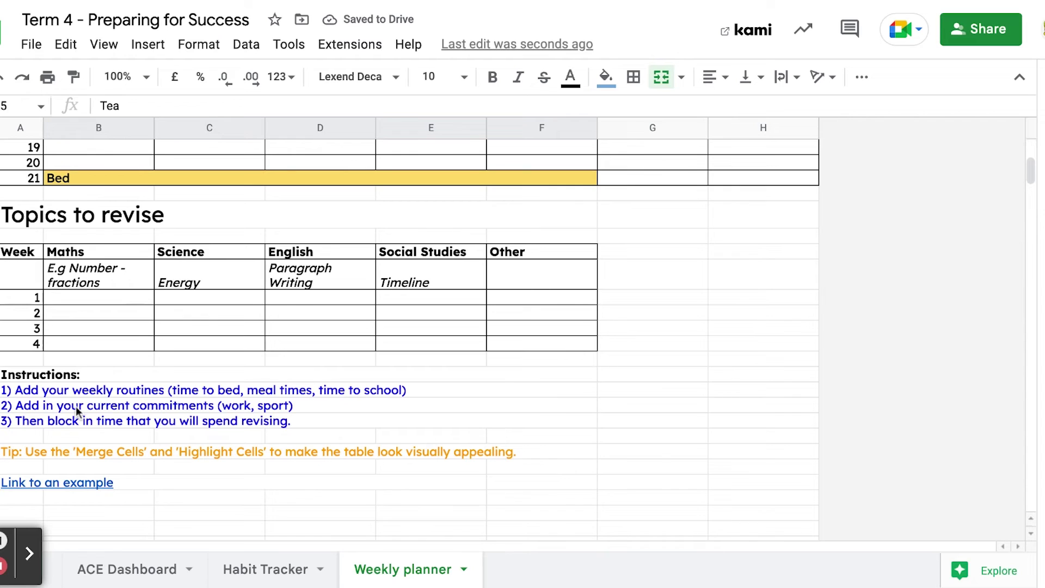
{"action": "scroll", "coordinate": [315, 294], "scroll_direction": "up", "scroll_amount": 3}
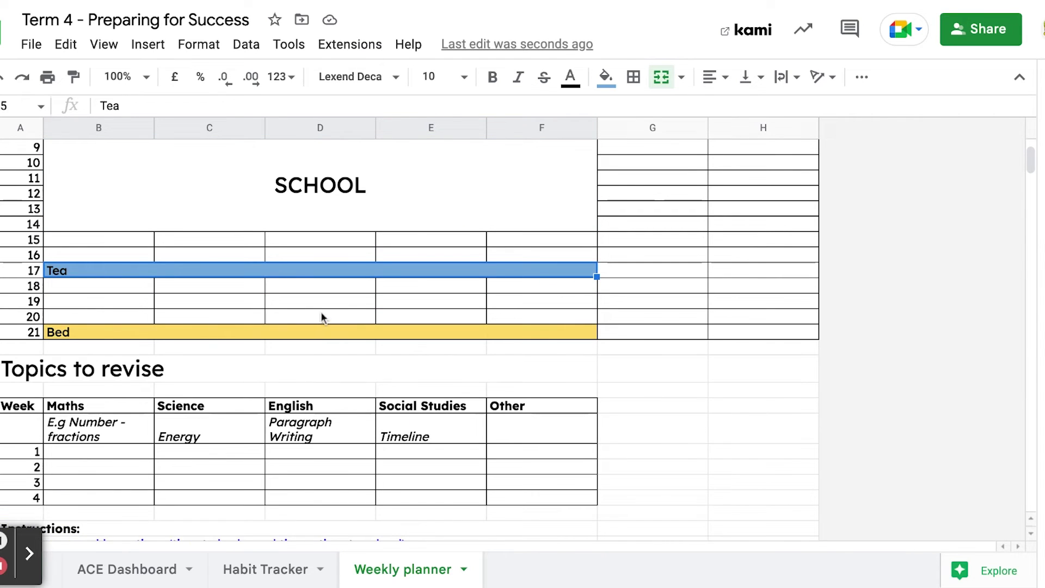
{"action": "left_click", "coordinate": [310, 285]}
{"action": "key", "text": "shift+Down"}
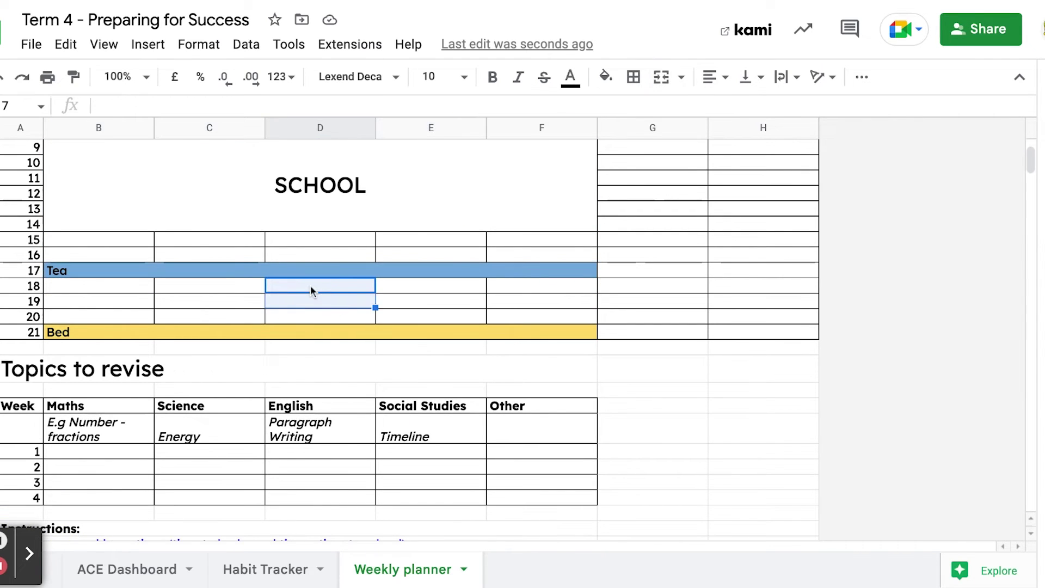
- Merge D18:D19, label it Work, and fill it teal
{"action": "left_click", "coordinate": [662, 82]}
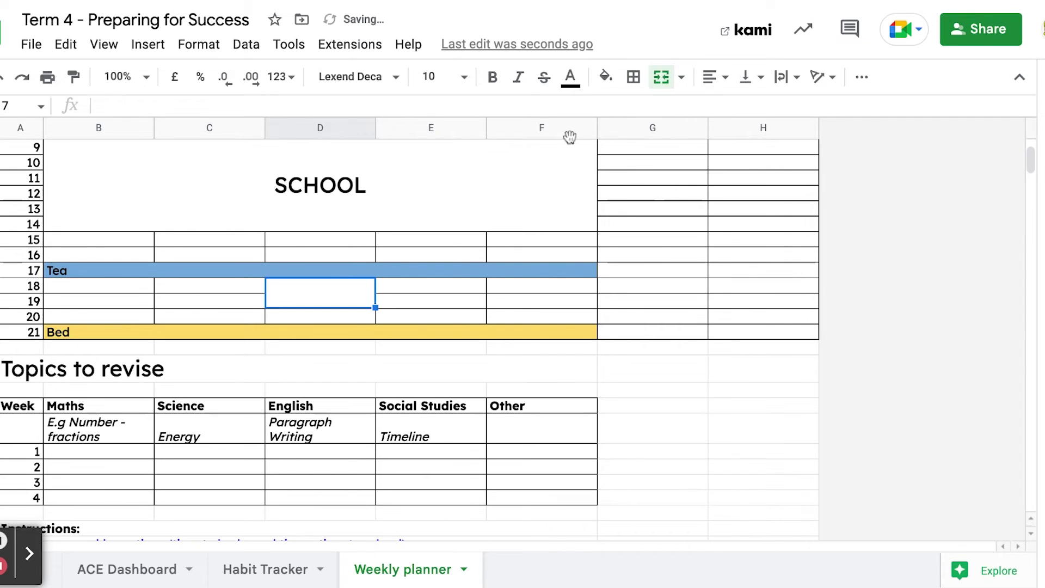
{"action": "type", "text": "Work"}
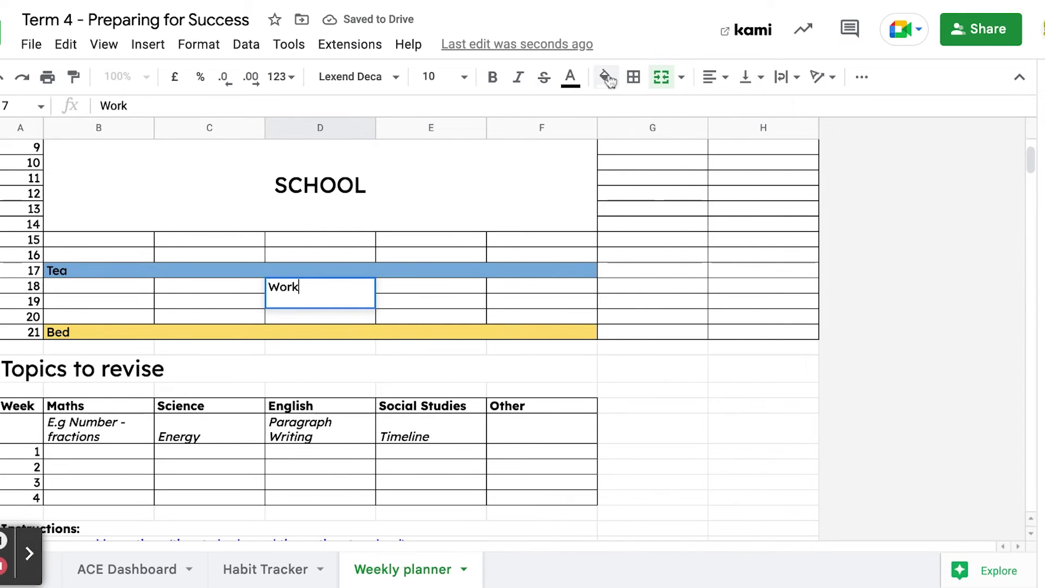
{"action": "left_click", "coordinate": [605, 76]}
{"action": "left_click", "coordinate": [710, 201]}
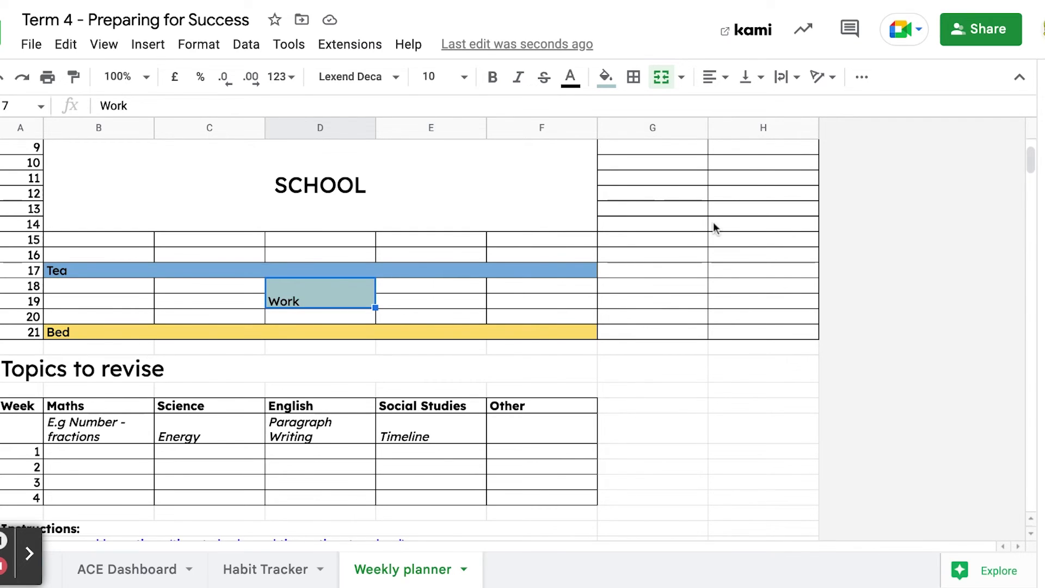
{"action": "scroll", "coordinate": [712, 223], "scroll_direction": "down", "scroll_amount": 4}
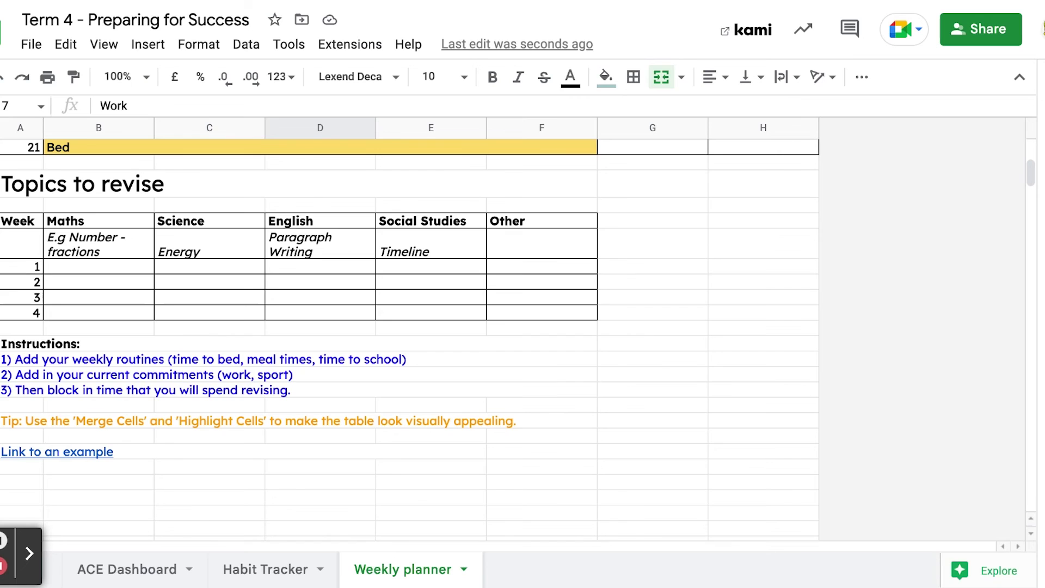
{"action": "scroll", "coordinate": [76, 251], "scroll_direction": "up", "scroll_amount": 3}
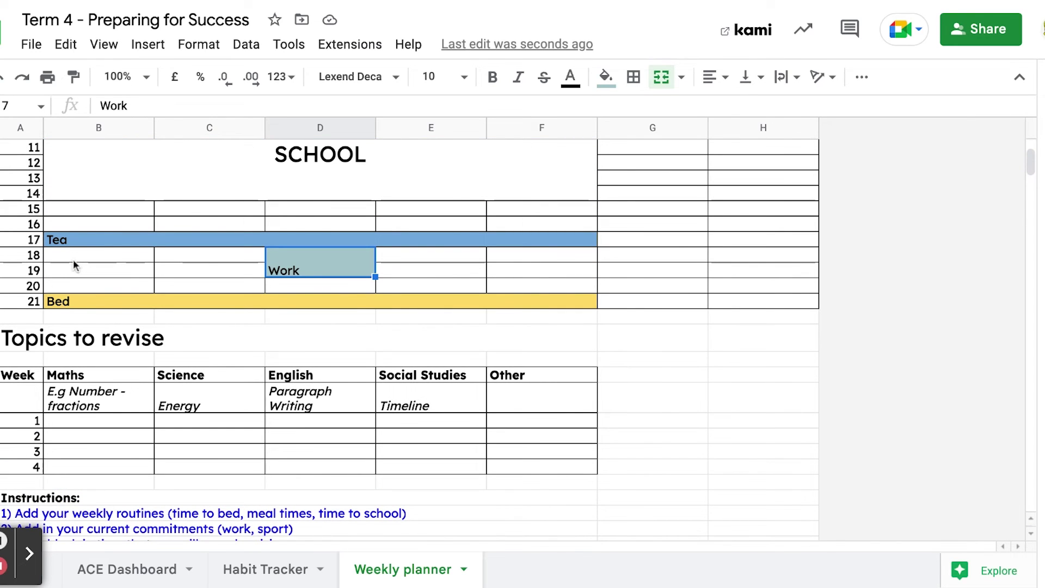
{"action": "left_click", "coordinate": [83, 224]}
- Merge B16:C16, label it Study, and fill it red
{"action": "left_click", "coordinate": [258, 226], "text": "shift"}
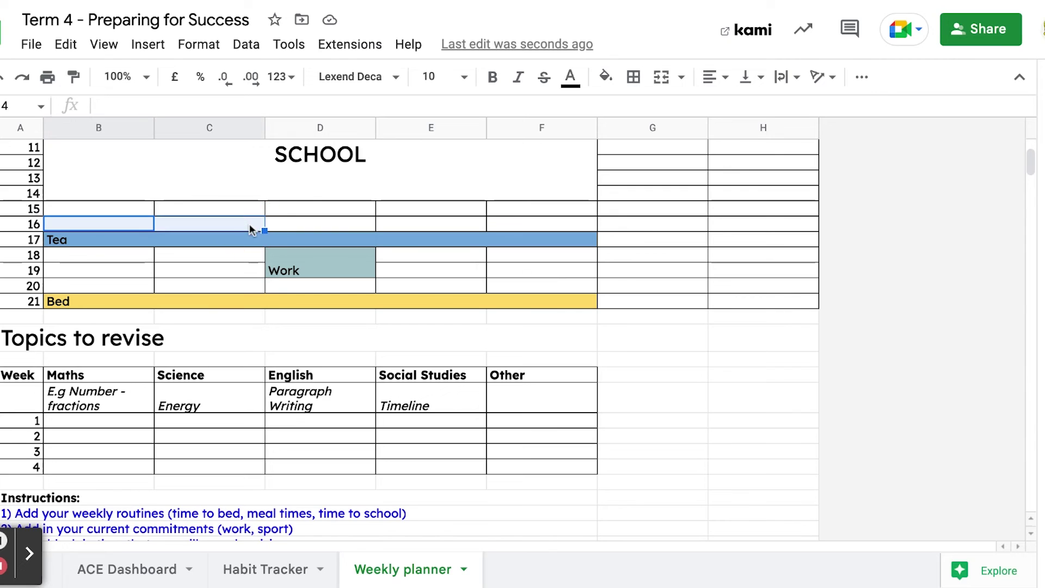
{"action": "left_click", "coordinate": [661, 76]}
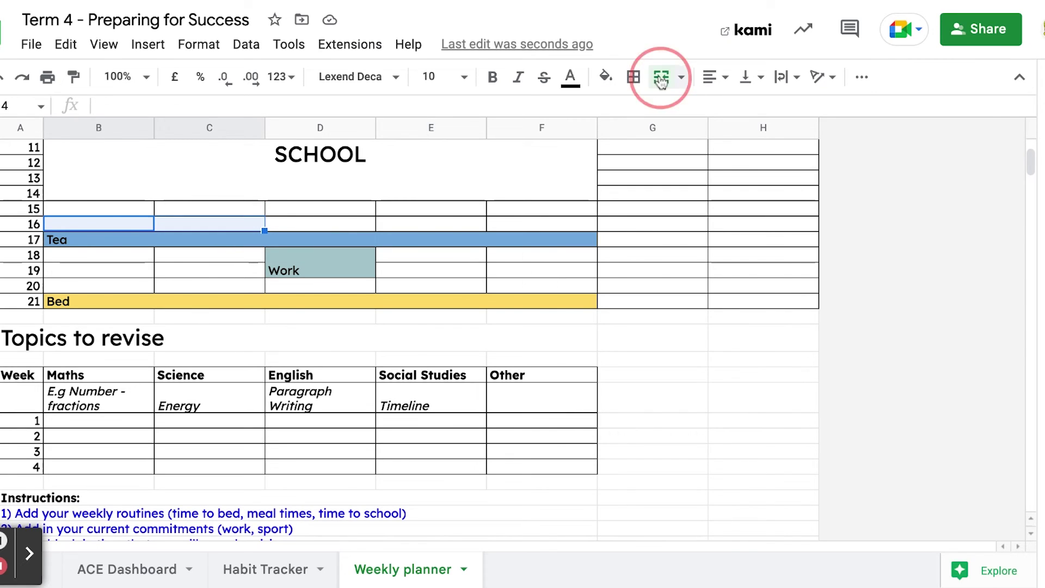
{"action": "type", "text": "Study"}
{"action": "key", "text": "Tab"}
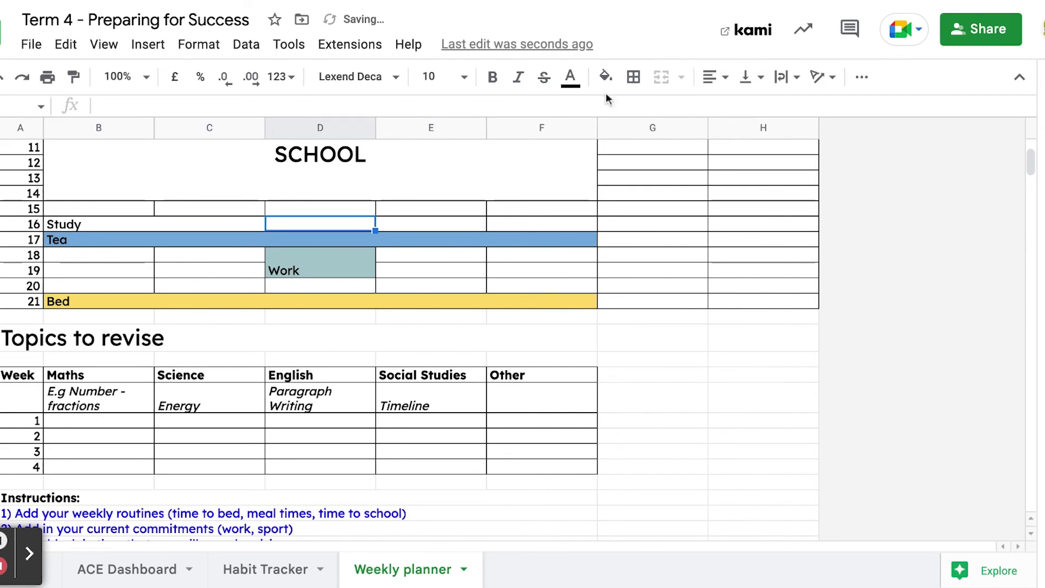
{"action": "left_click", "coordinate": [222, 228]}
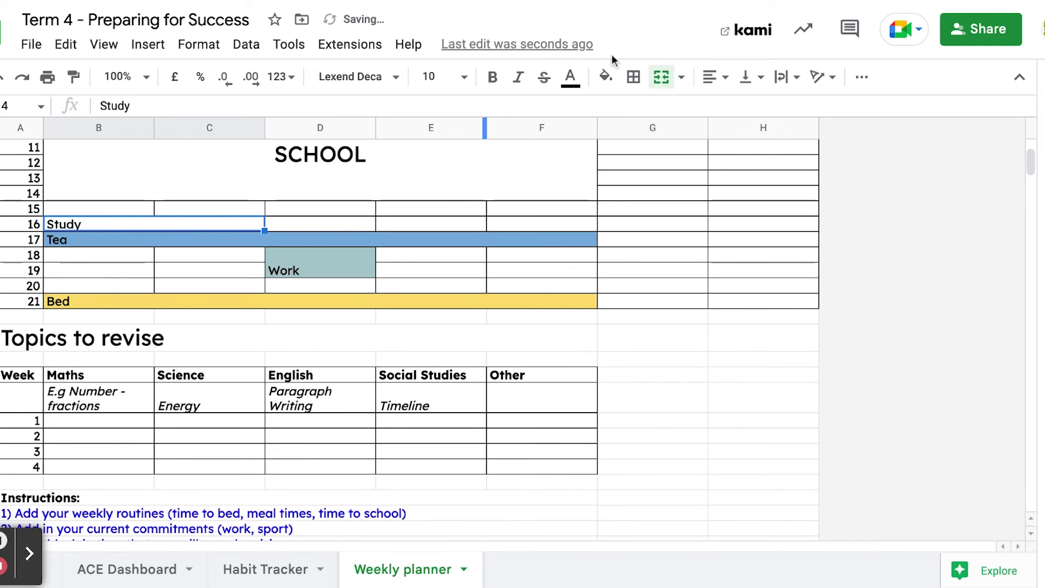
{"action": "left_click", "coordinate": [609, 78]}
{"action": "left_click", "coordinate": [633, 160]}
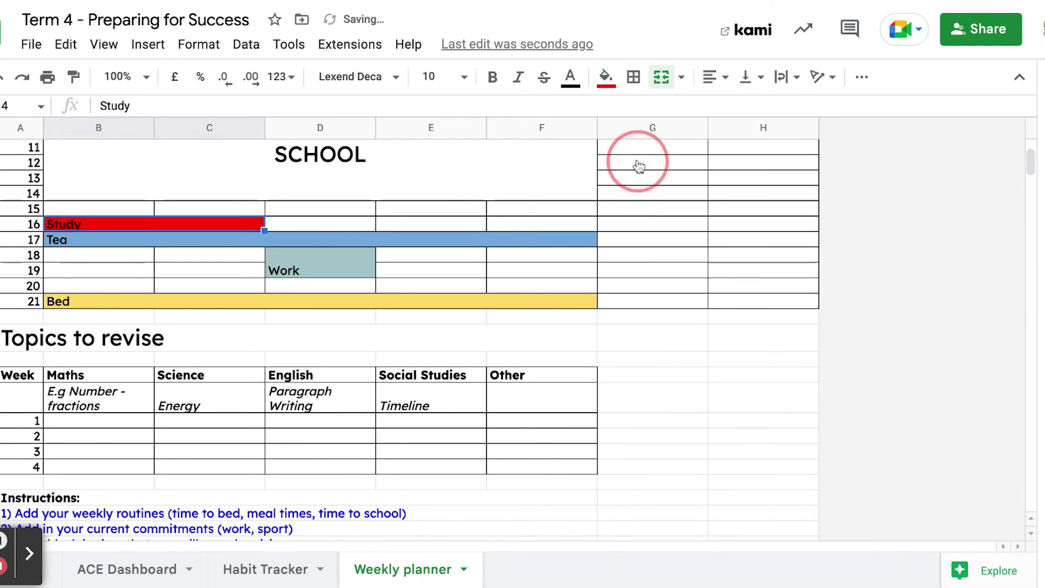
- Merge E16:F16 as a second red Study block
{"action": "left_click", "coordinate": [431, 228]}
{"action": "left_click", "coordinate": [550, 222], "text": "shift"}
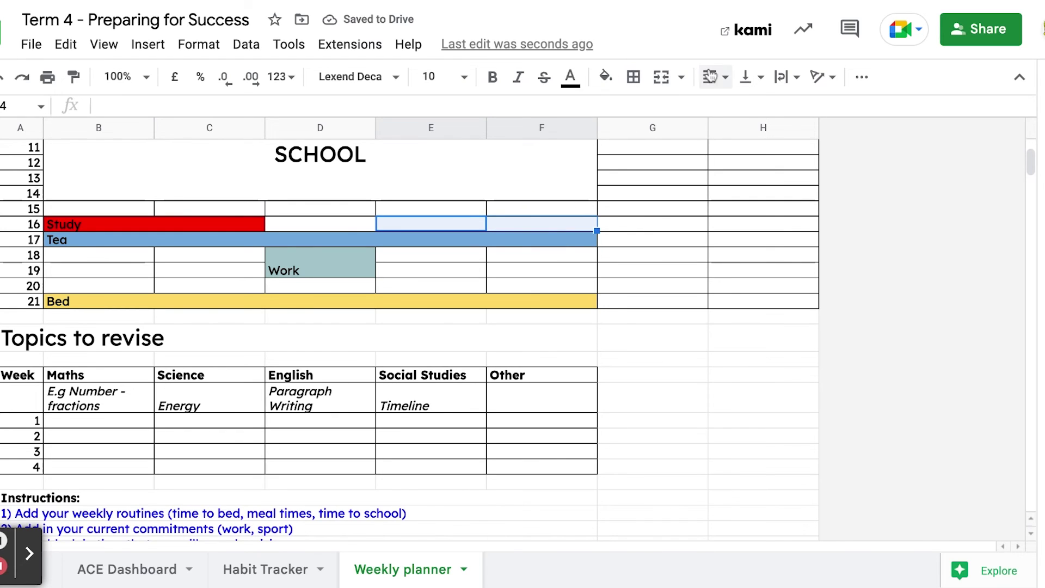
{"action": "left_click", "coordinate": [661, 79]}
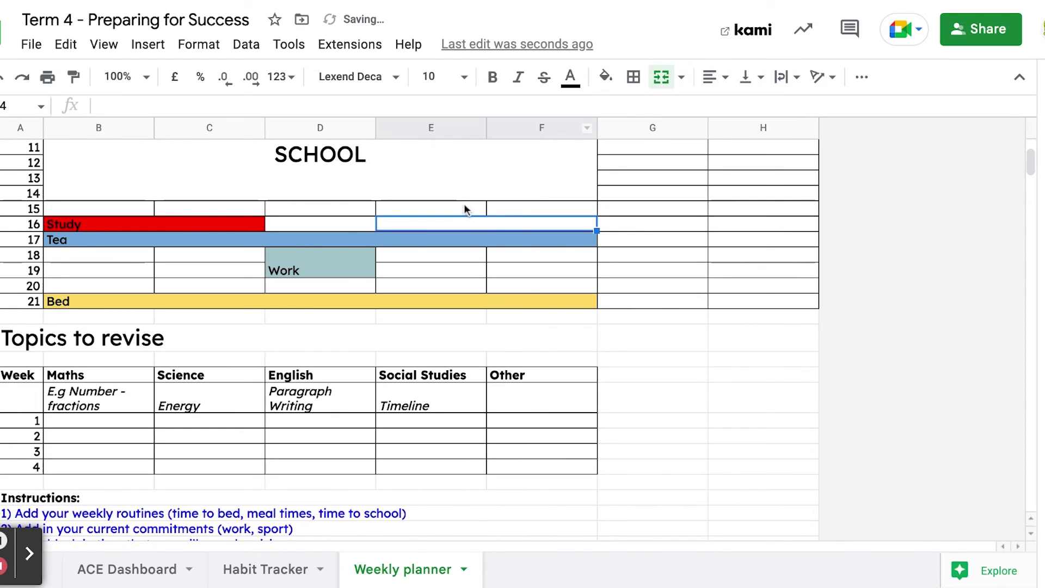
{"action": "type", "text": "Study"}
{"action": "key", "text": "Tab"}
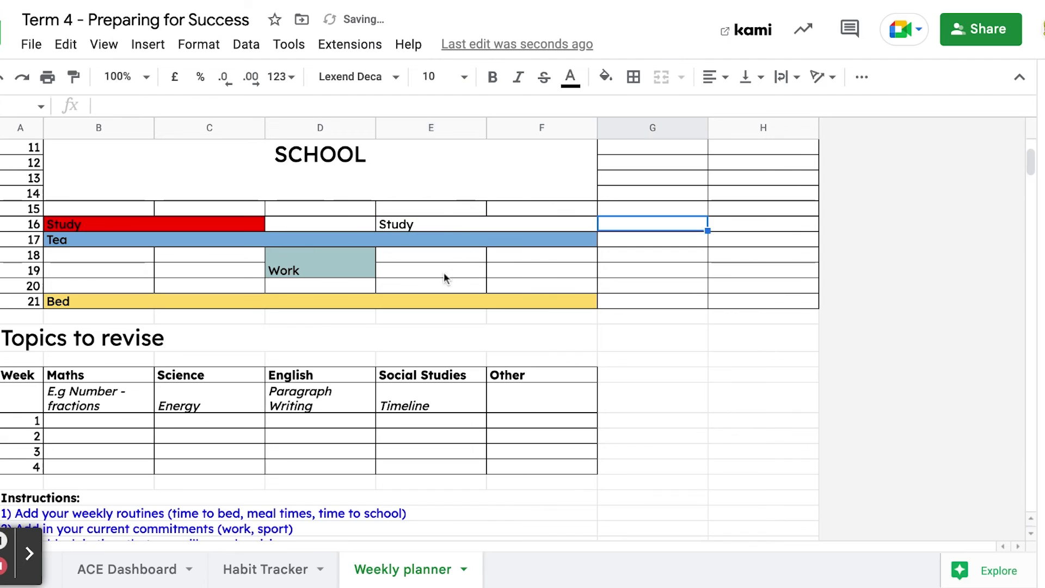
{"action": "left_click", "coordinate": [446, 220]}
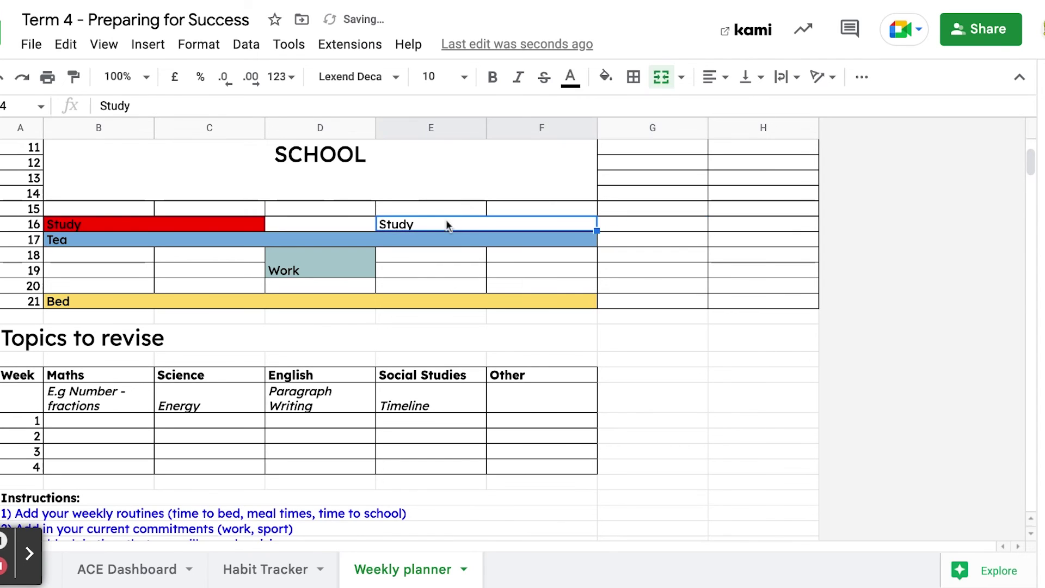
{"action": "left_click", "coordinate": [605, 77]}
{"action": "left_click", "coordinate": [633, 160]}
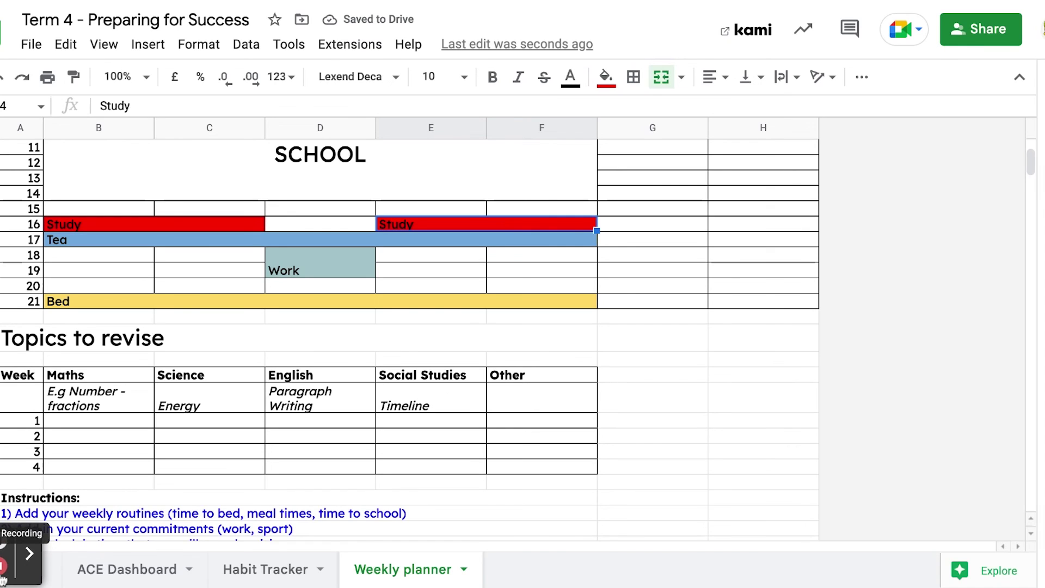
- Select the week 1 Maths cell and the Maths, Science, English and Social Studies headers
{"action": "left_click", "coordinate": [75, 423]}
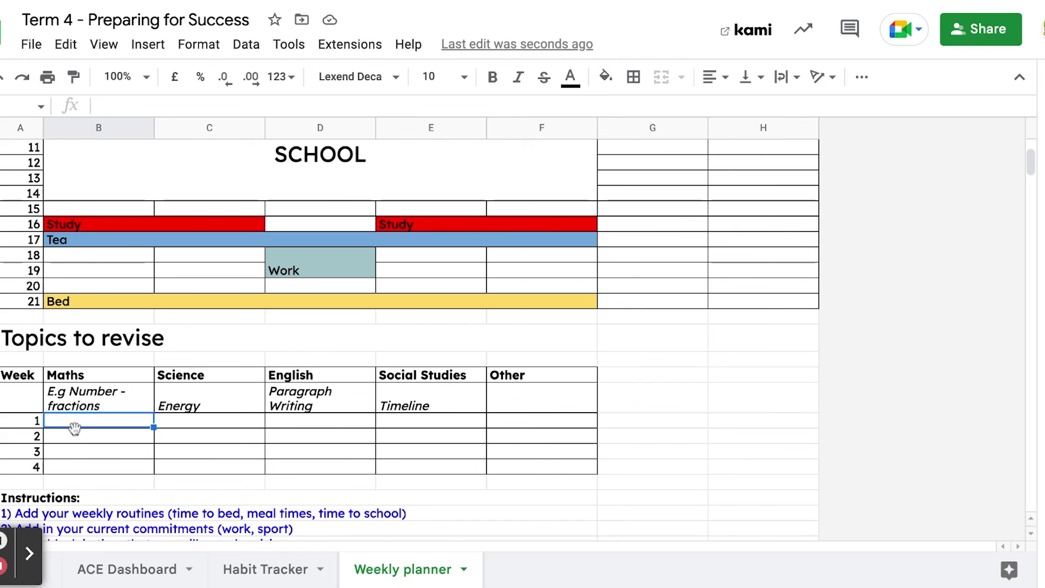
{"action": "left_click", "coordinate": [118, 380]}
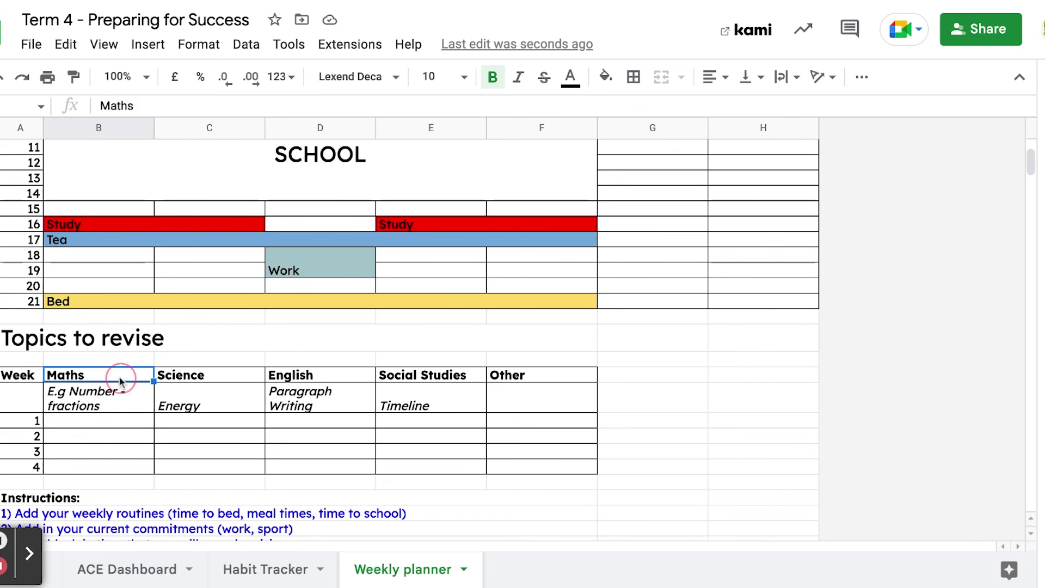
{"action": "left_click", "coordinate": [201, 376]}
{"action": "left_click", "coordinate": [287, 379]}
{"action": "left_click", "coordinate": [415, 376]}
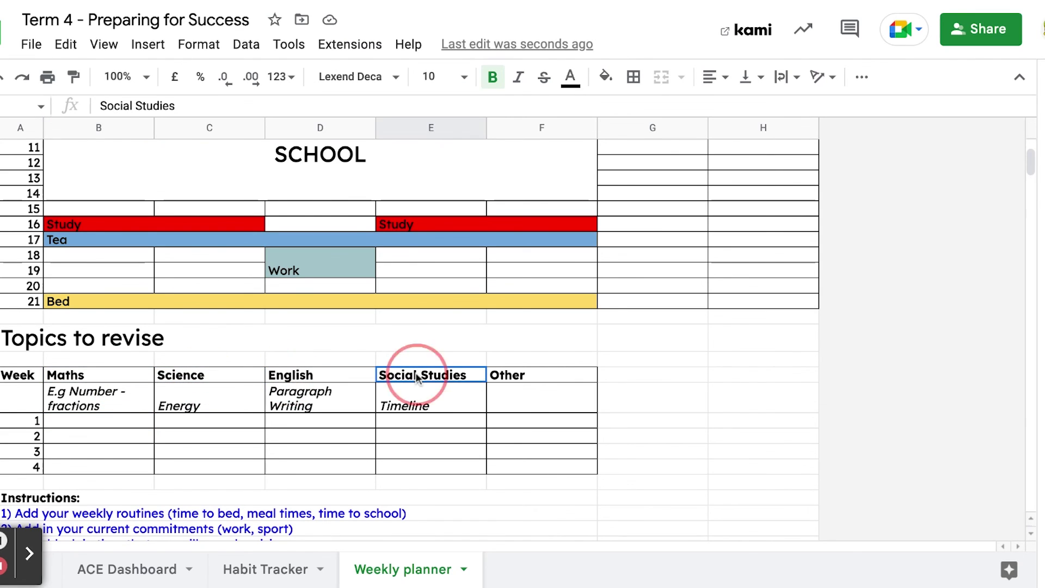